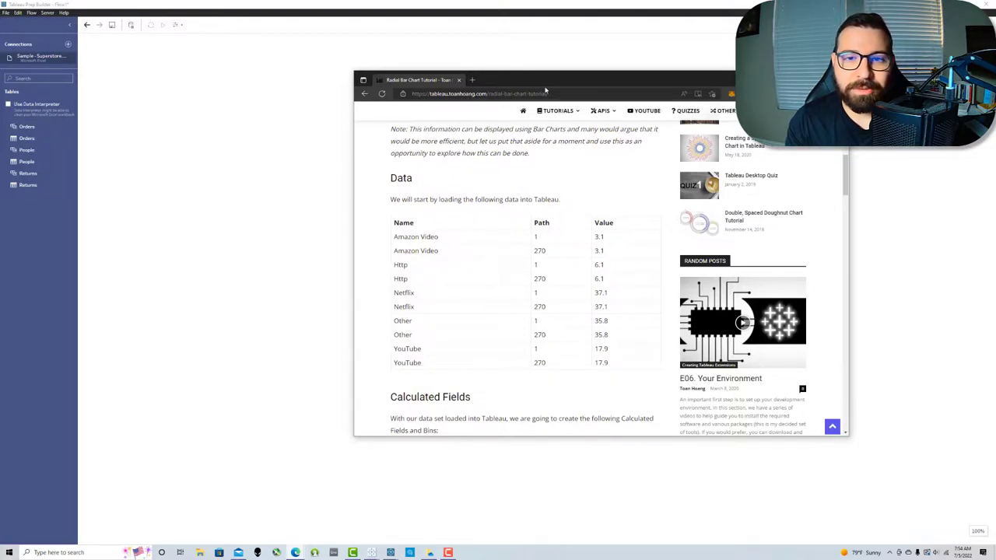
Step: Leave the tutorial page and bring up the radial bar chart template workbook
key(alt+Tab)
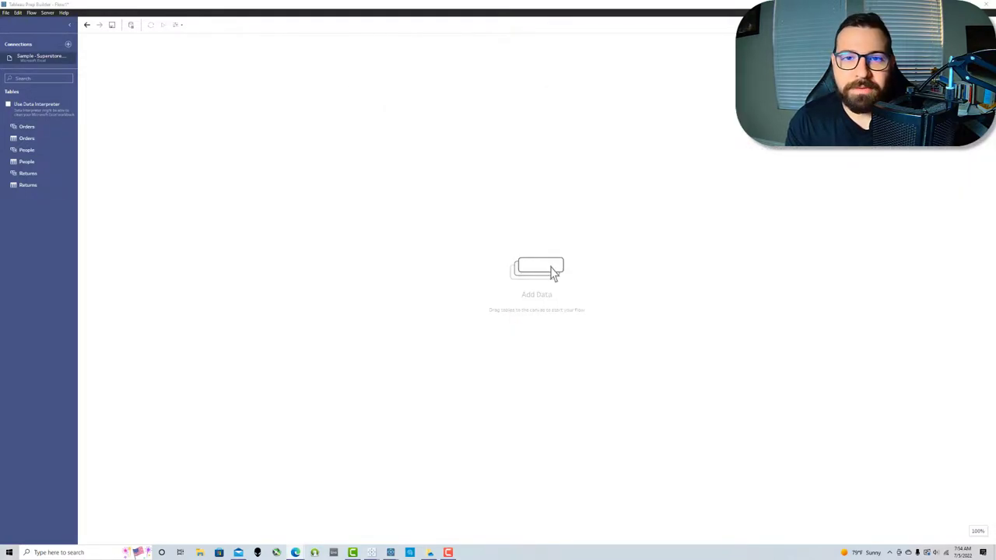
click(372, 553)
click(407, 521)
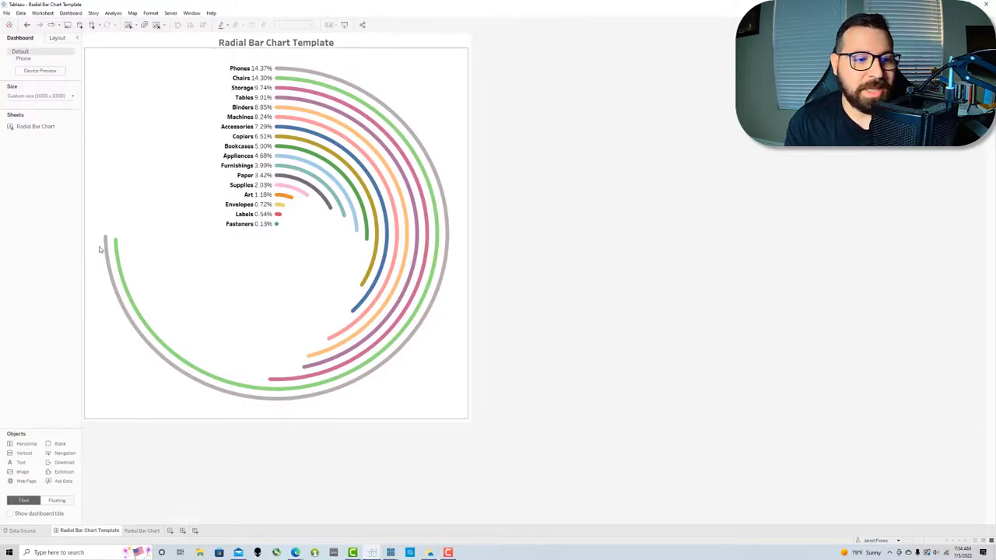
mouse_move(103, 237)
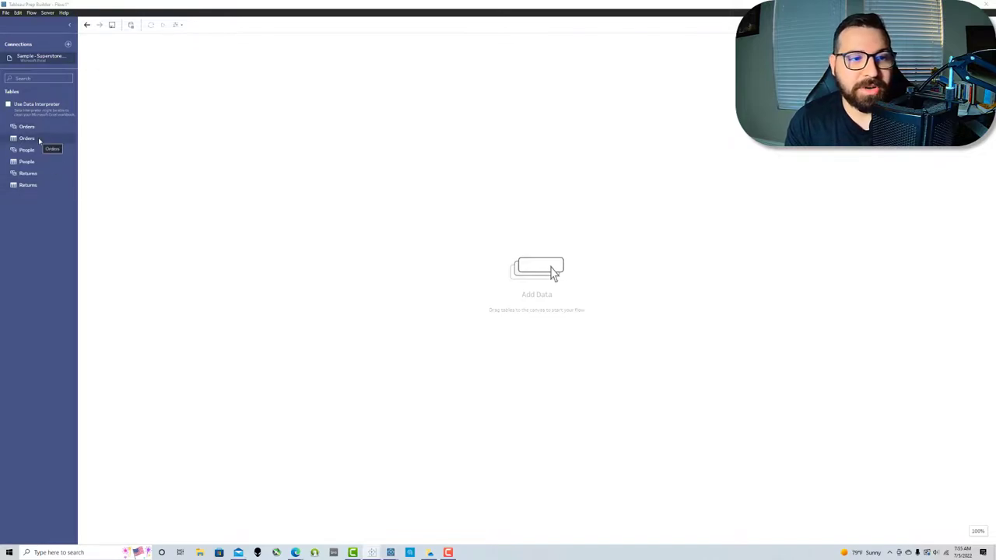
Step: Add the Orders table to the canvas and insert the saved Dynamic Scaffold Steps flow after it
drag(39, 140, 148, 165)
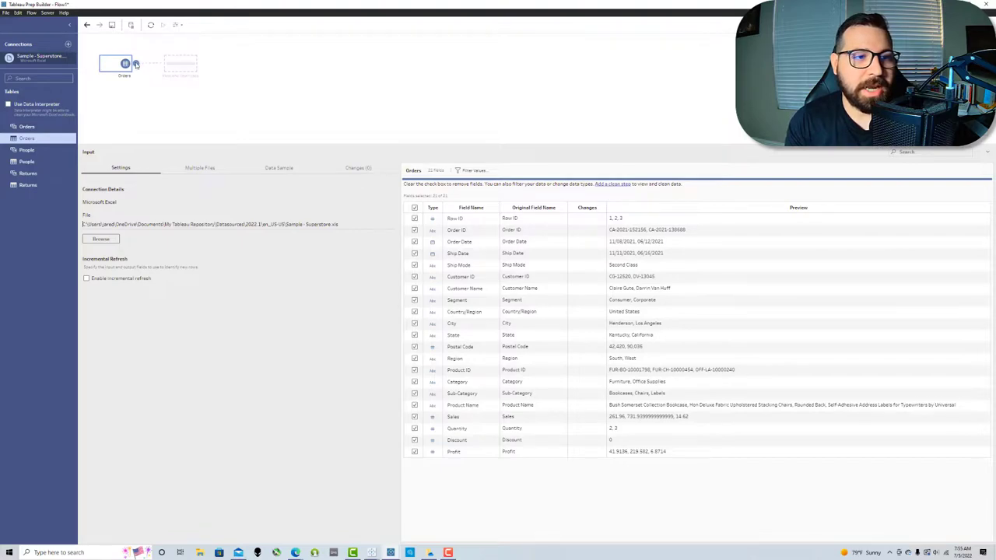
click(135, 64)
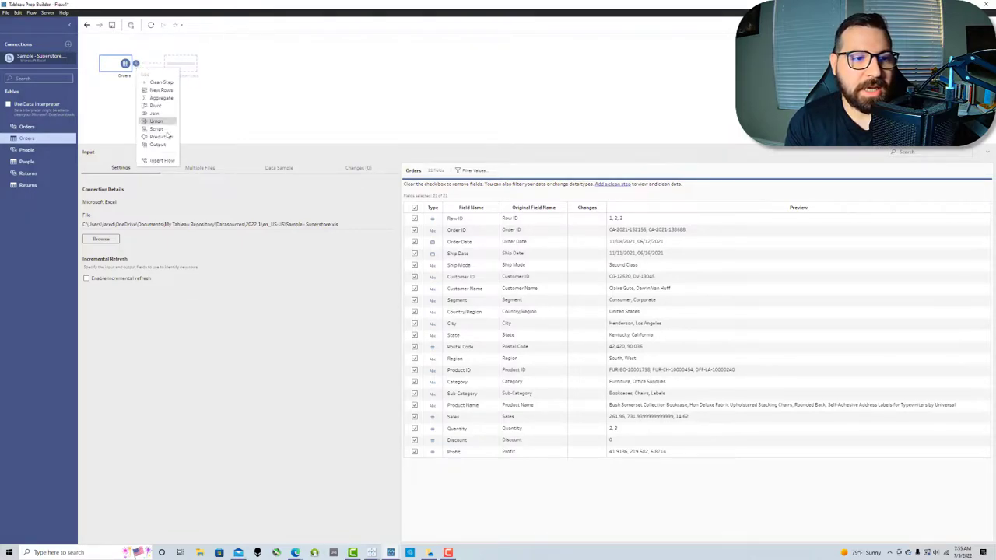
click(162, 160)
click(497, 297)
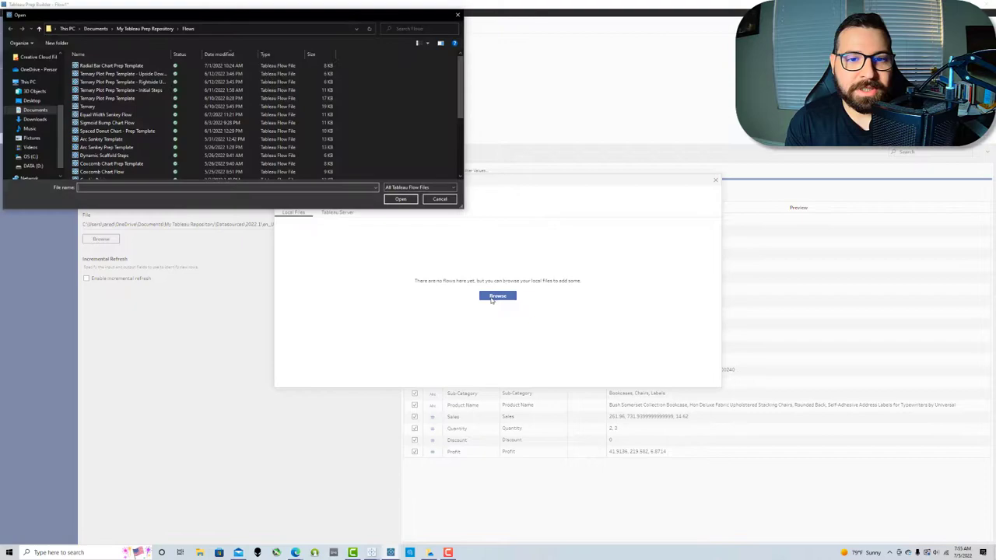
scroll(105, 109, down, 2)
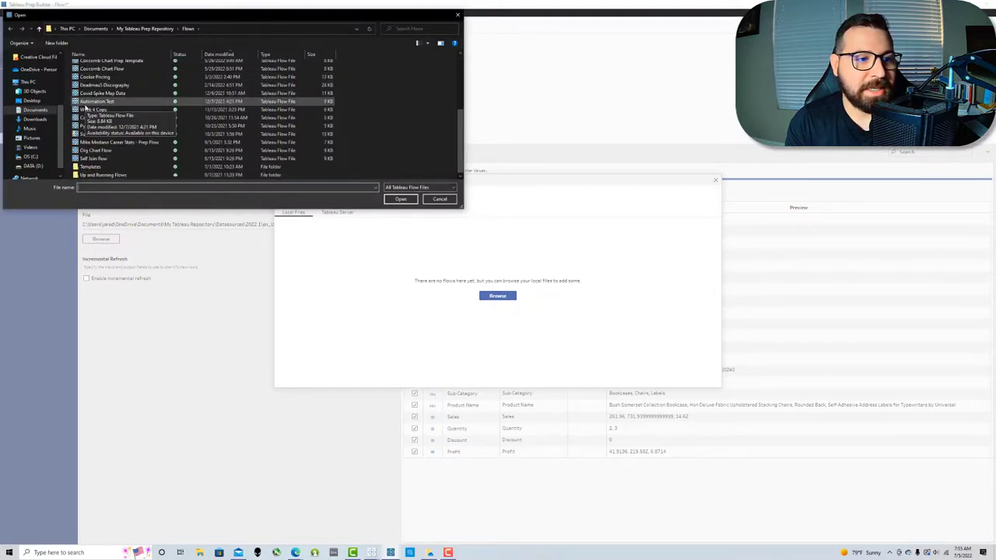
scroll(87, 109, up, 2)
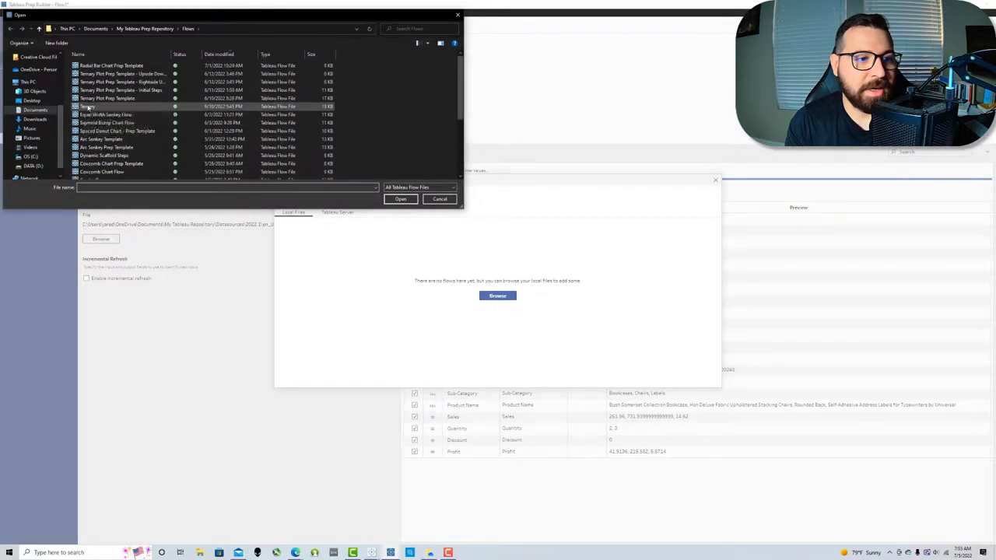
click(104, 156)
click(395, 199)
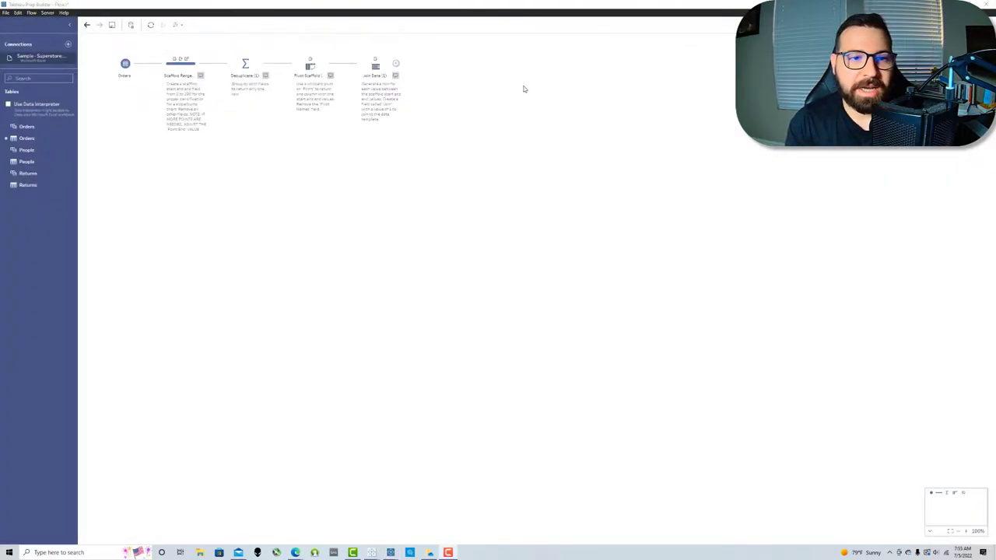
Step: Move Orders below the scaffold steps and delete Scaffold Range's three Rename Field changes
drag(125, 68, 124, 151)
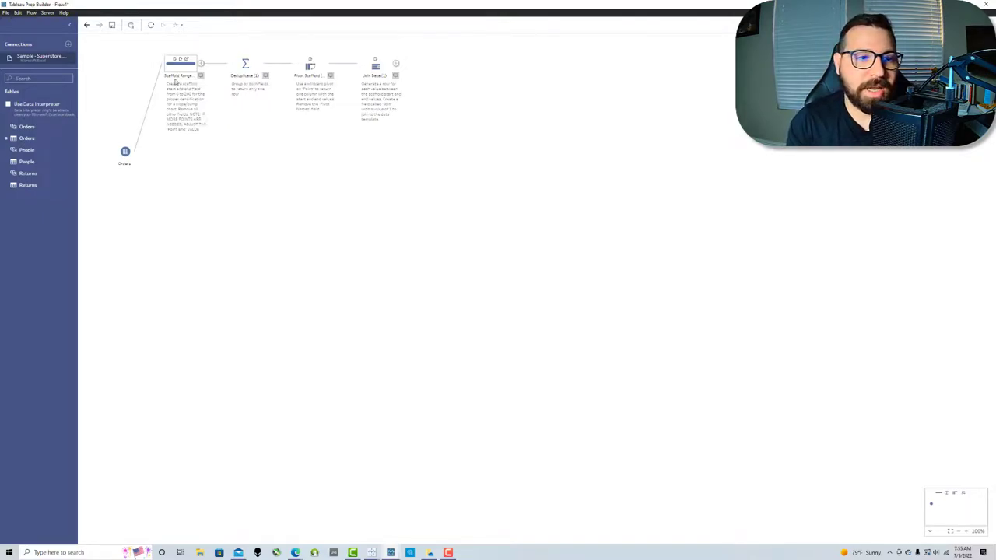
click(177, 70)
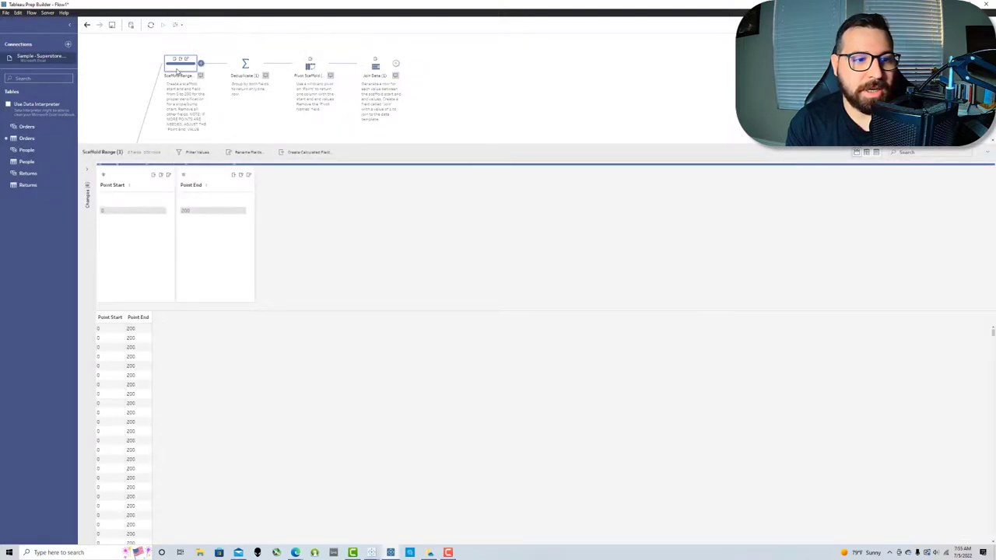
click(87, 194)
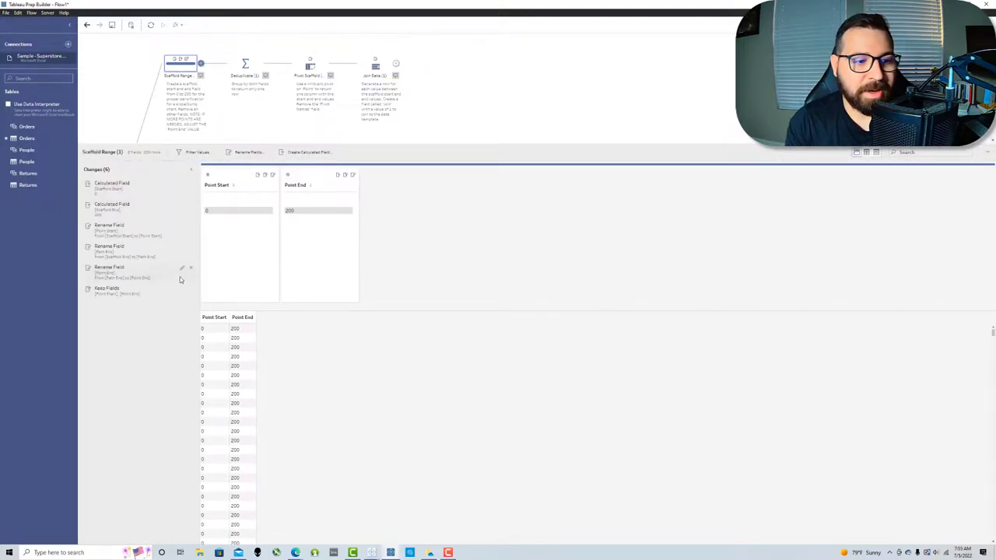
click(191, 268)
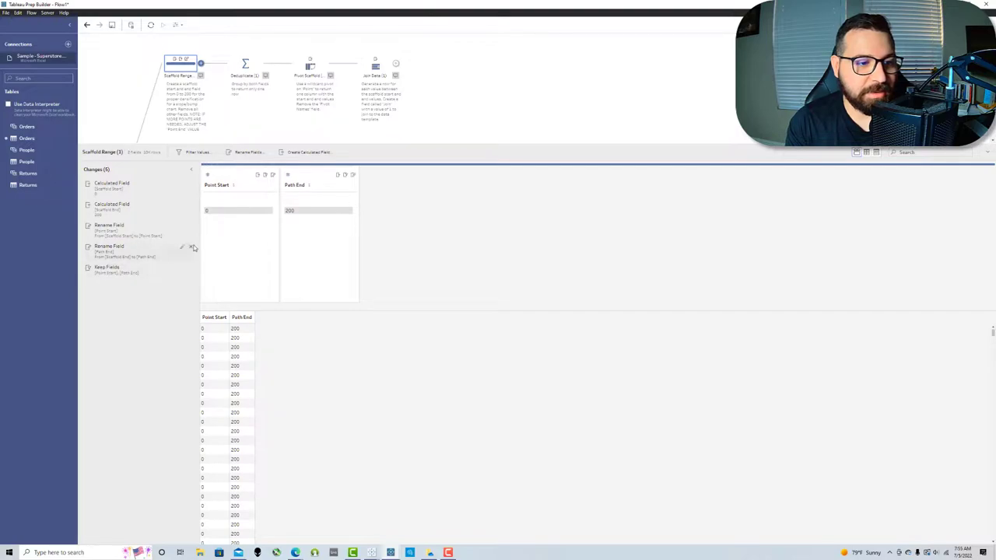
click(192, 247)
click(191, 227)
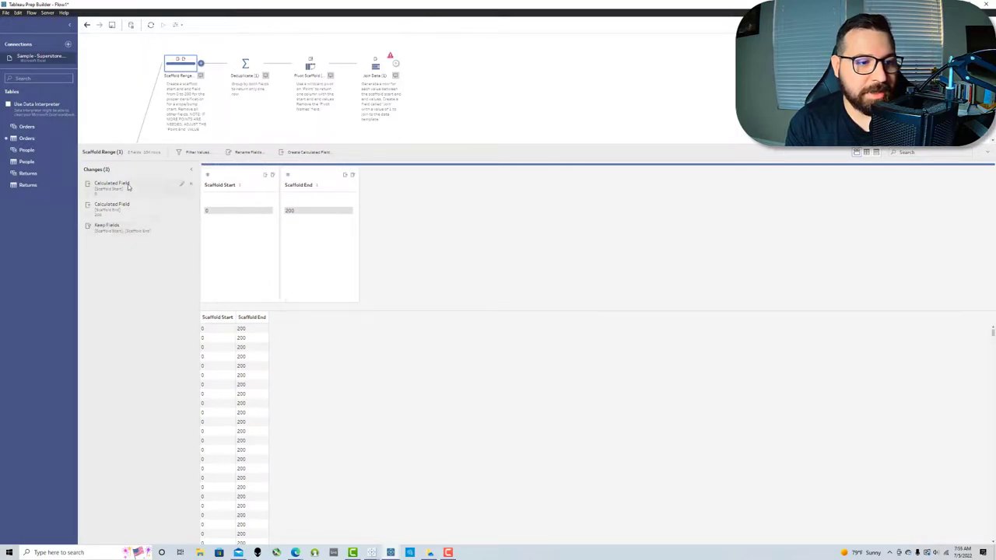
Step: Rename the start calculated field to Path Start with a value of 1
click(182, 184)
double_click(351, 210)
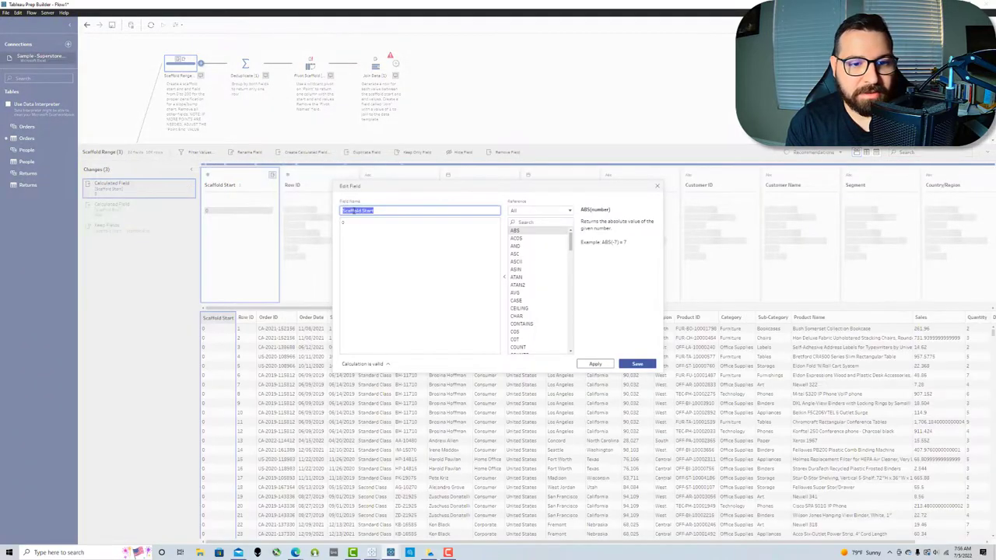
text(Path)
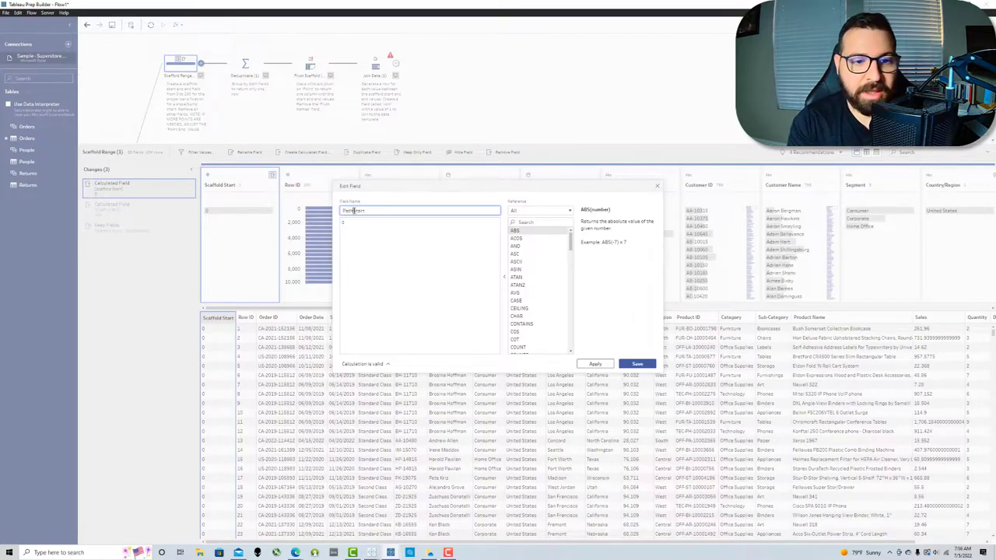
click(364, 221)
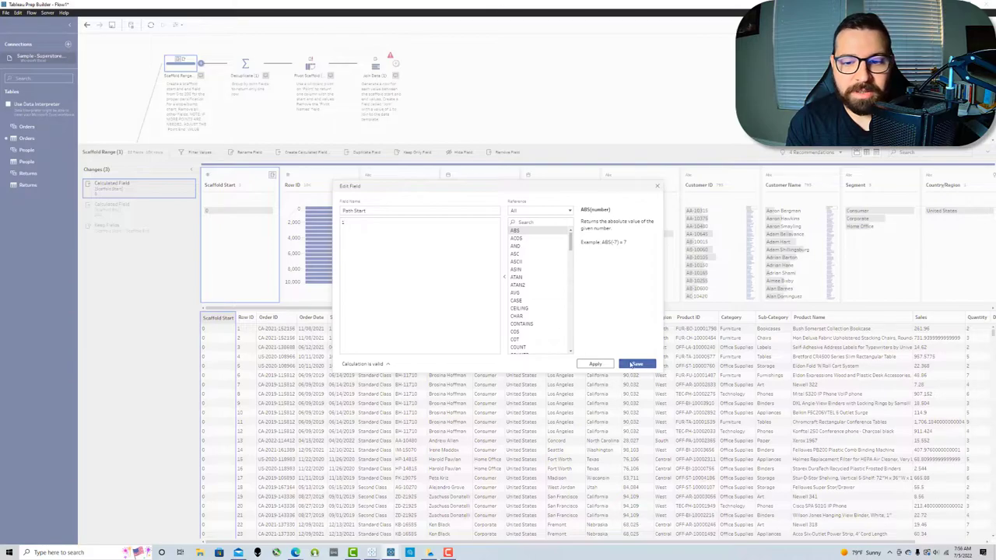
click(637, 363)
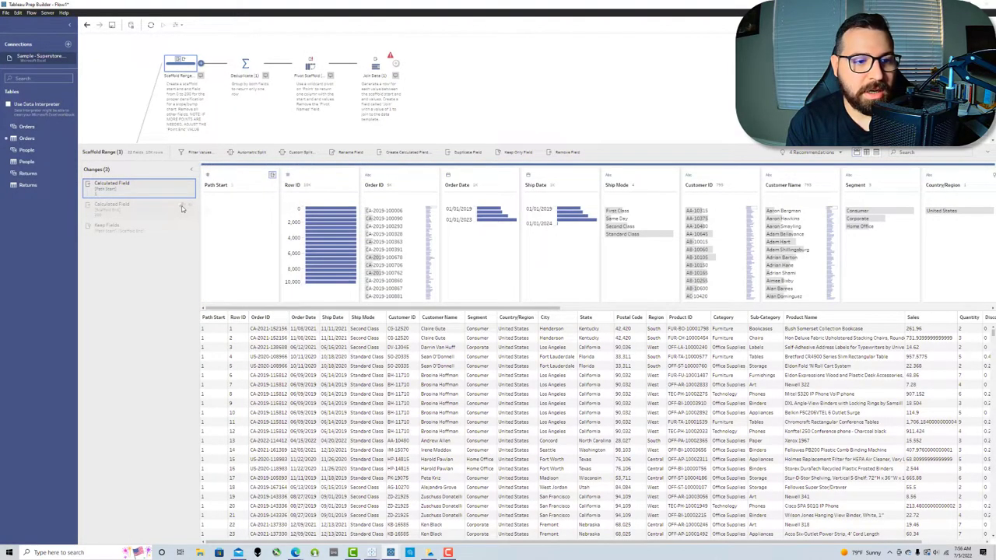
Step: Rename the end calculated field to Path End with a value of 270
click(183, 207)
double_click(355, 215)
key(BackSpace)
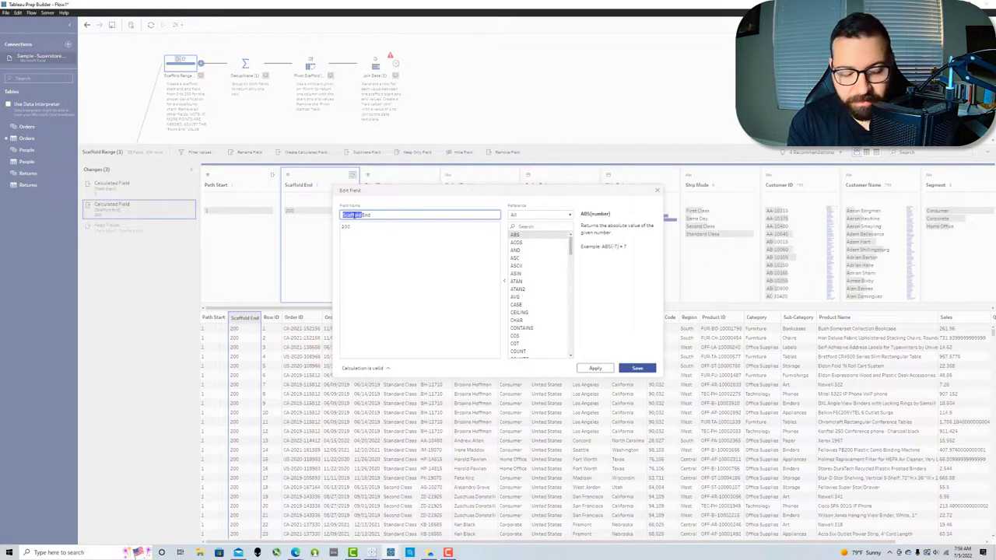
text(Path)
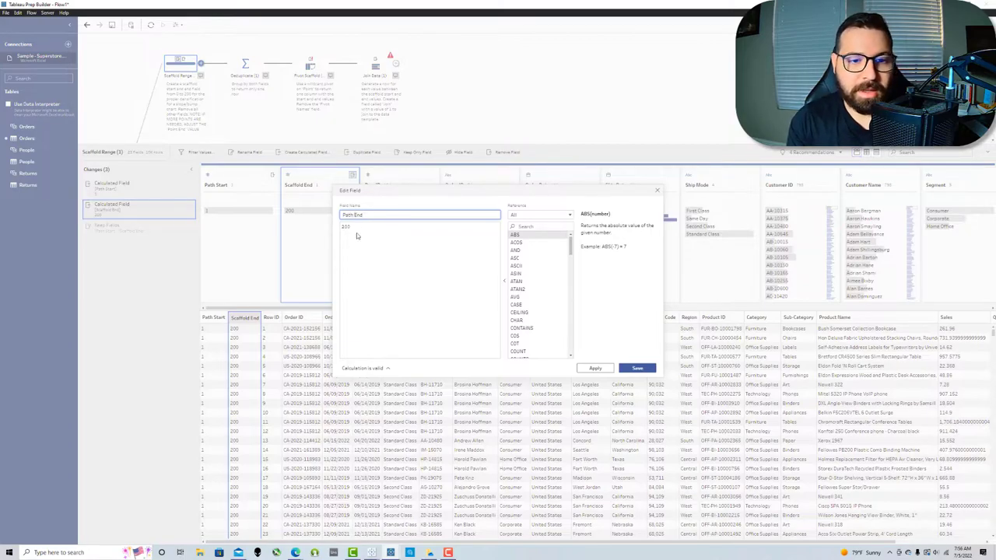
key(Tab)
text(273)
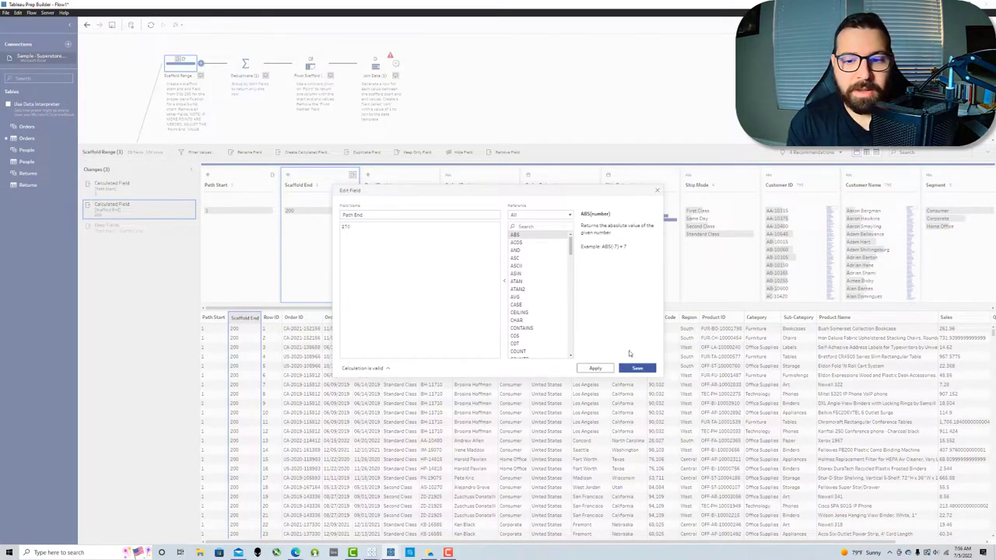
click(632, 369)
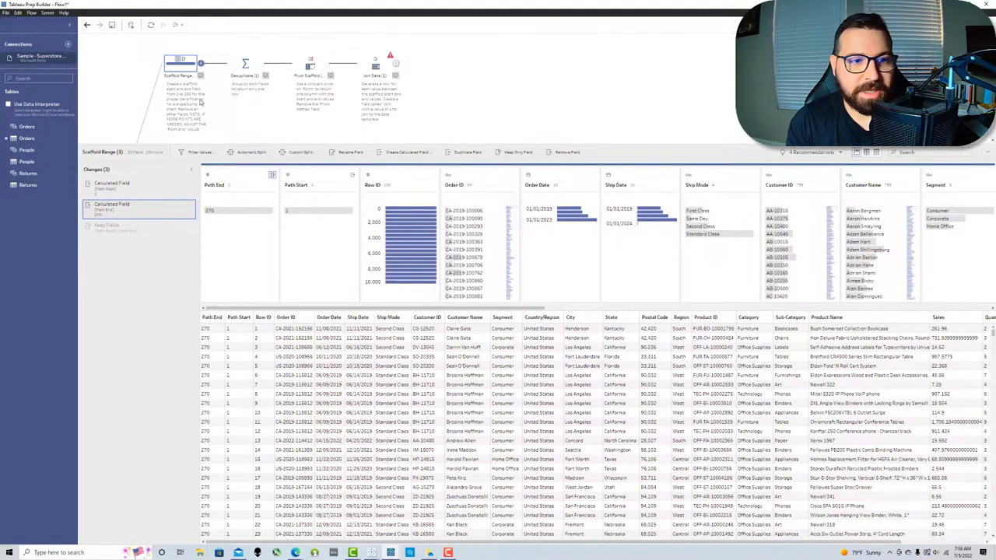
Step: Check the Keep Fields output, then view Deduplicate grouping Path End (270) and Path Start (1)
click(142, 229)
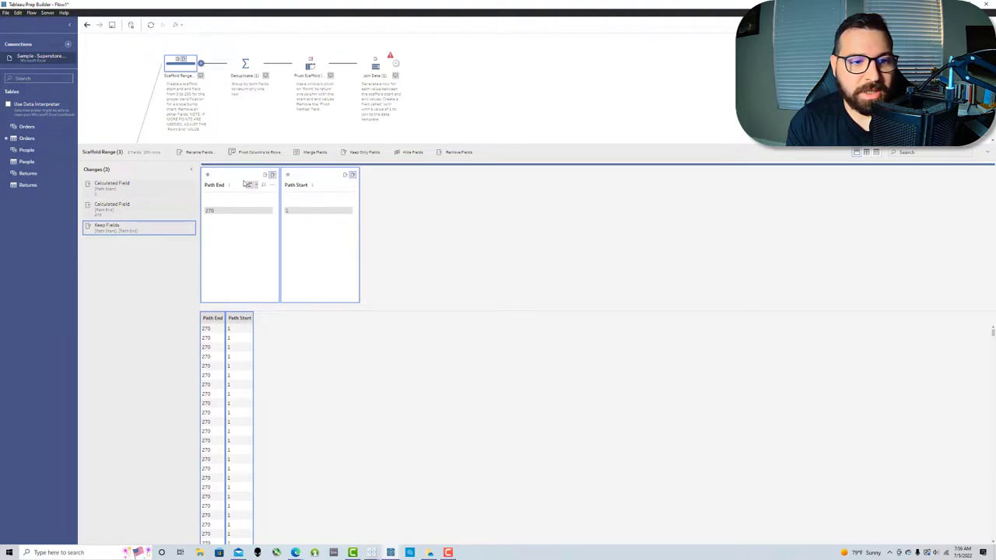
drag(250, 184, 416, 187)
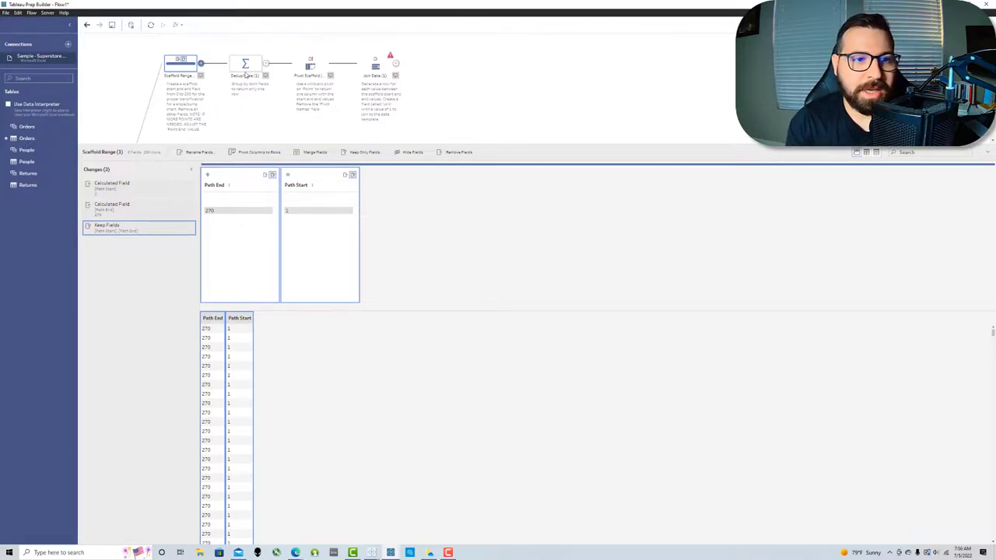
click(243, 65)
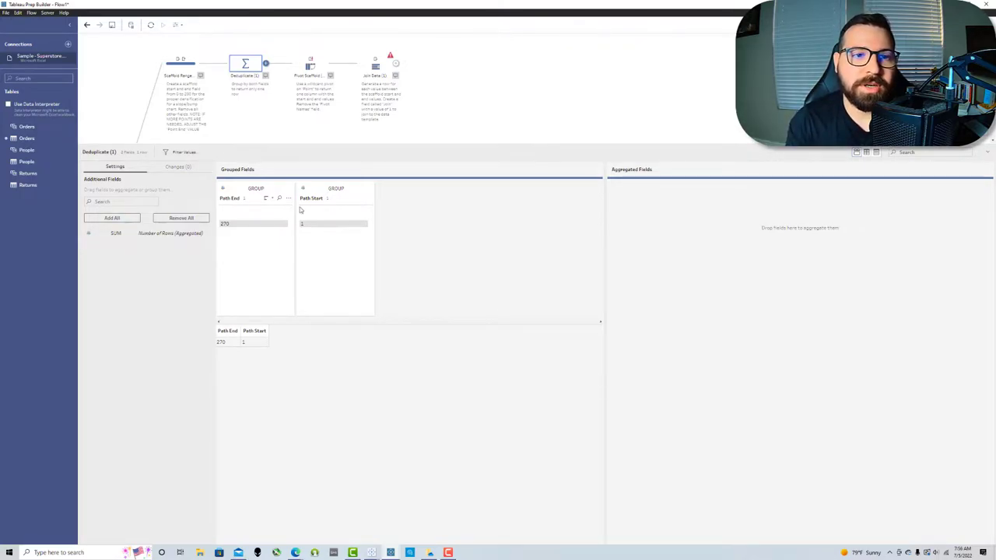
Step: Name the Pivot Scaffold step's pivoted values field Path, combining Path Start and Path End
click(313, 69)
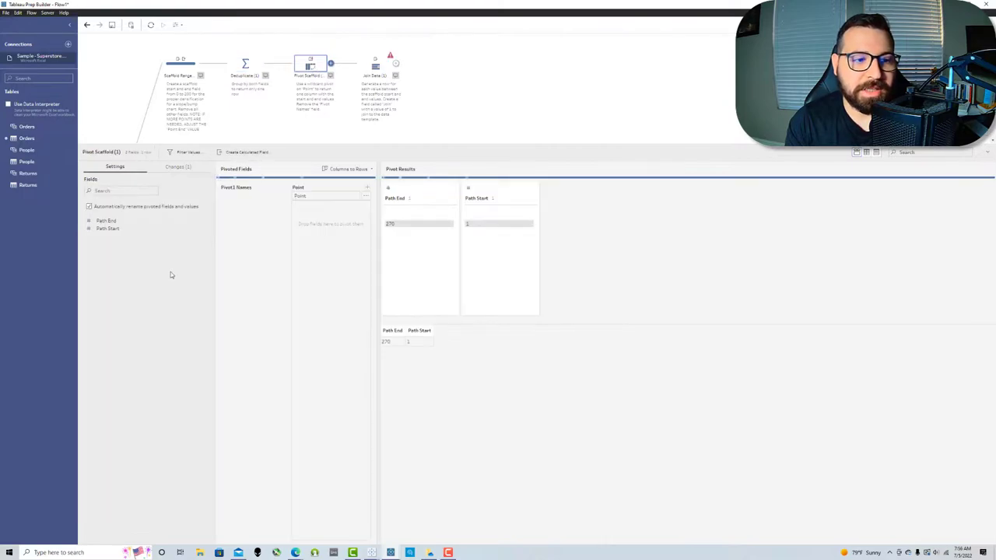
double_click(311, 196)
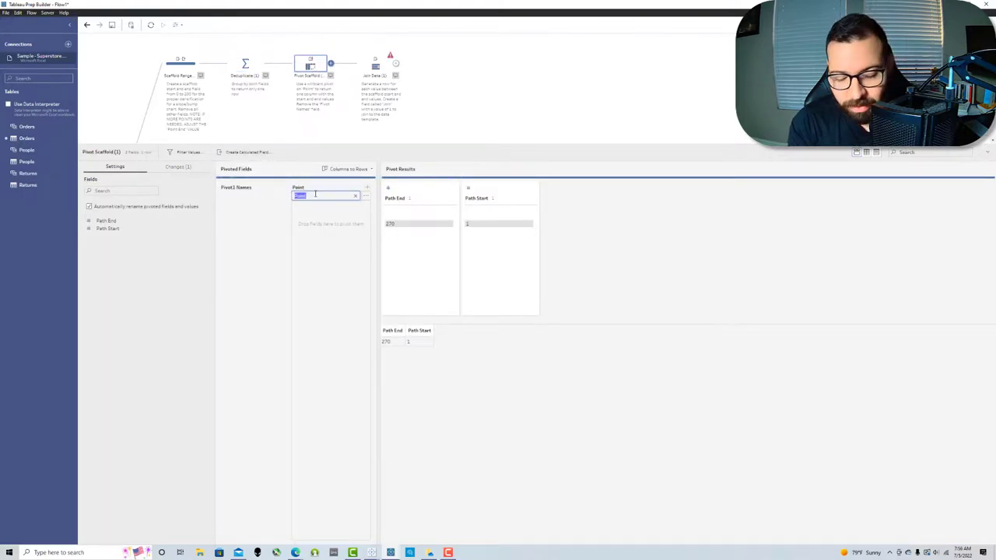
text(Path)
key(Return)
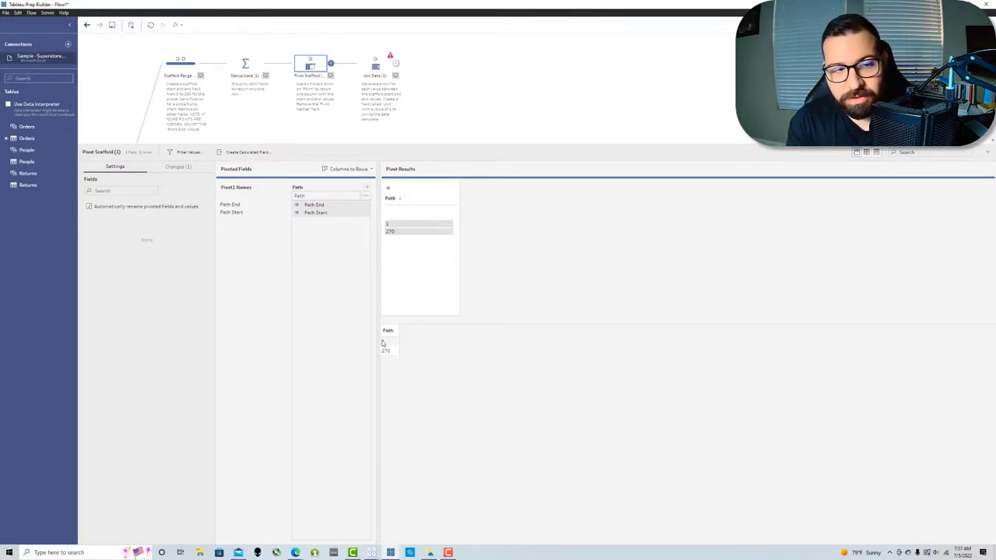
click(182, 169)
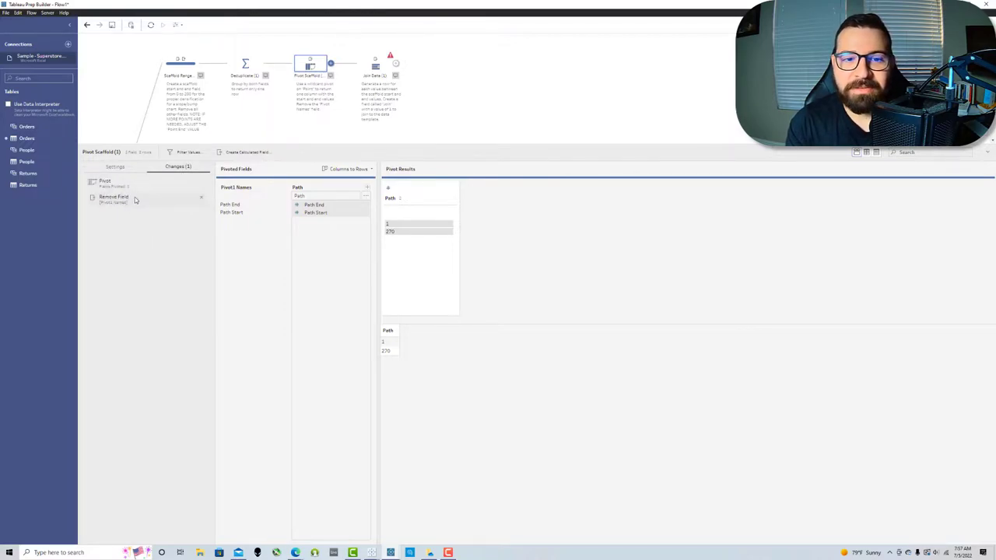
Step: Make Join Data generate new rows from the Path field, filling 1 to 270, then close the preview
click(376, 66)
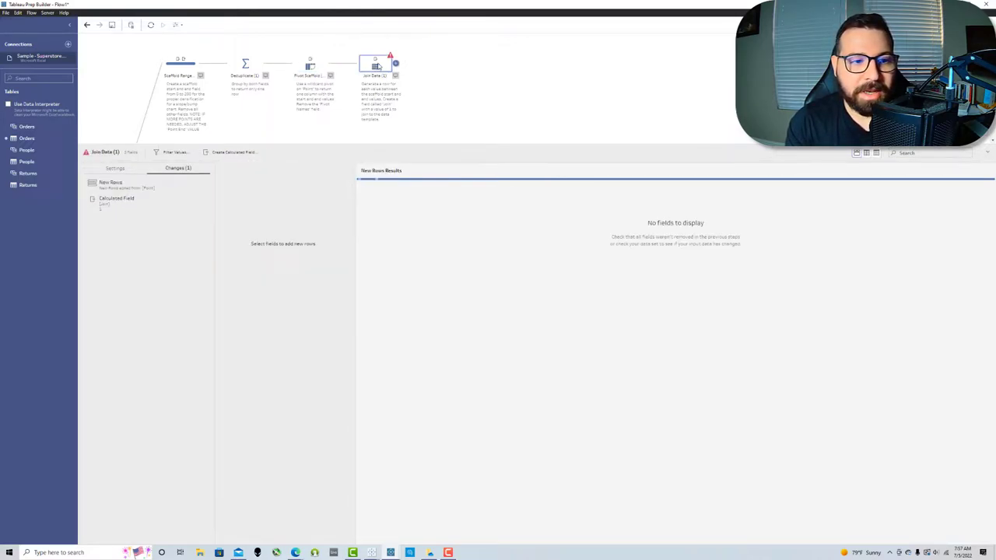
click(116, 169)
click(124, 216)
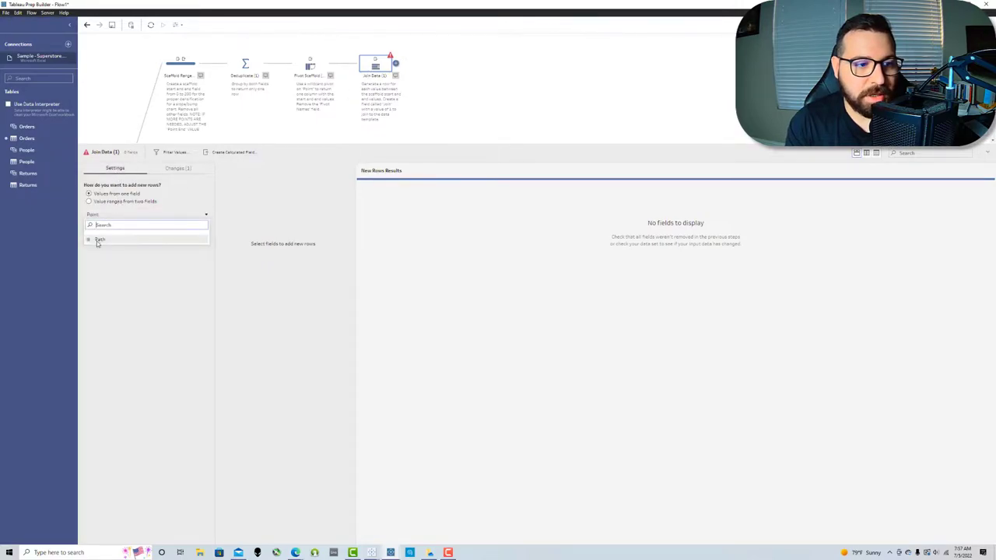
click(152, 239)
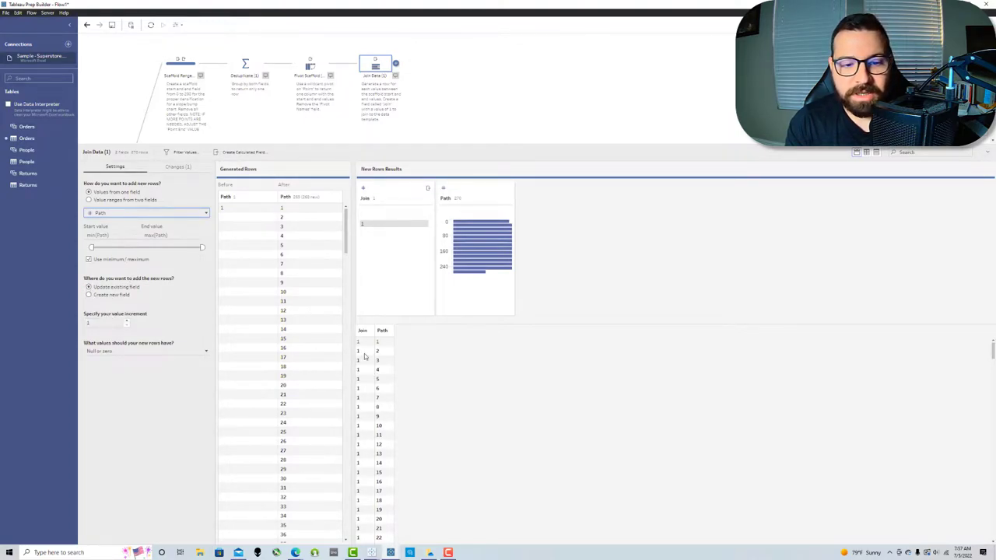
scroll(364, 356, down, 20)
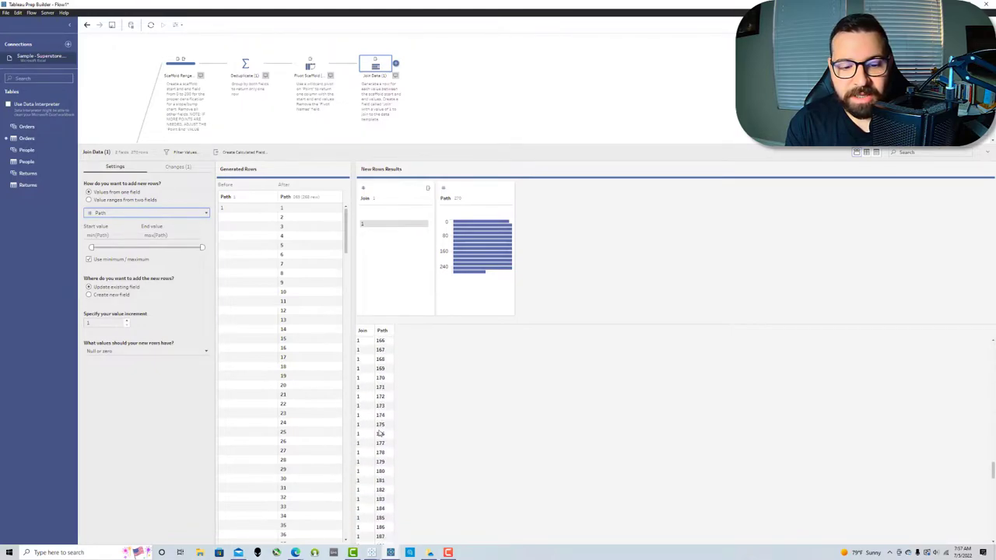
scroll(379, 433, up, 15)
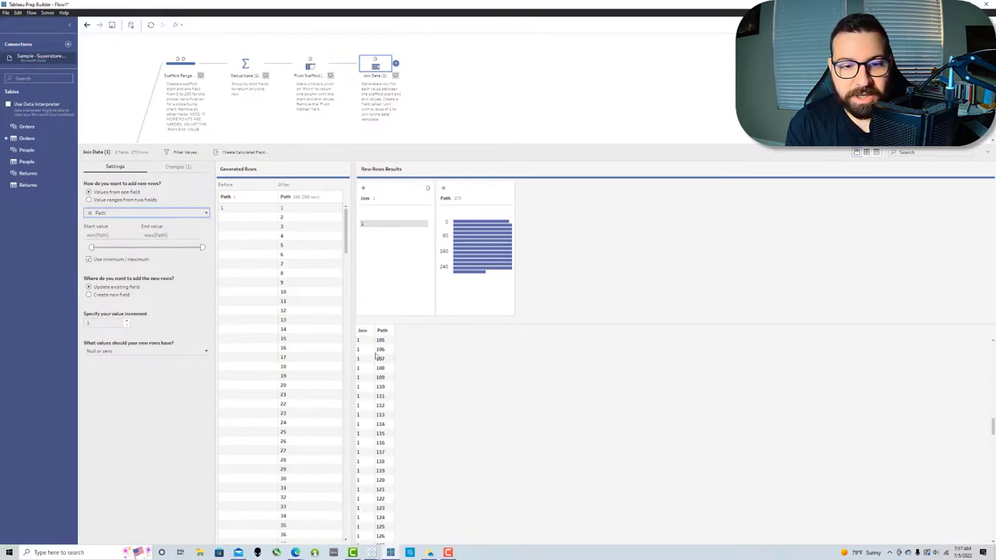
scroll(378, 356, up, 18)
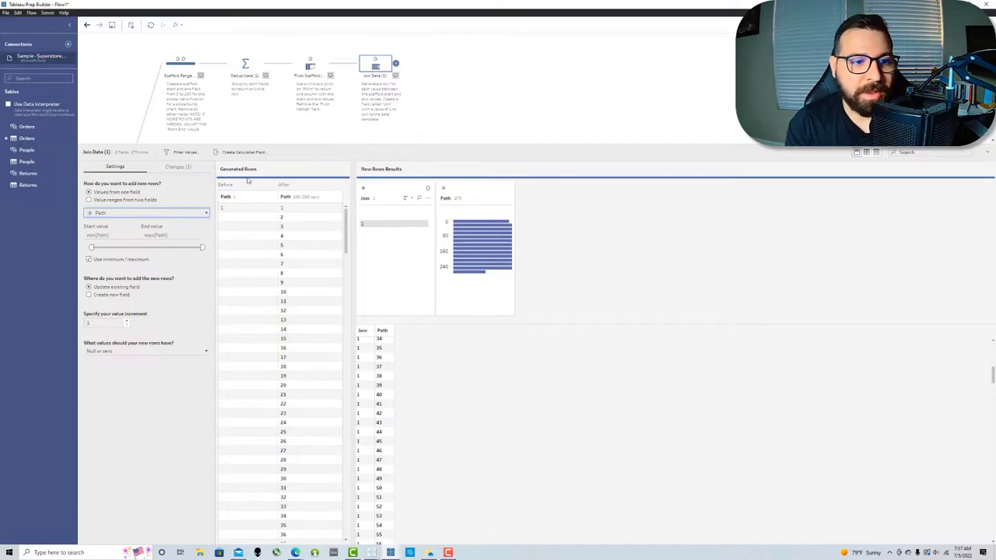
click(177, 166)
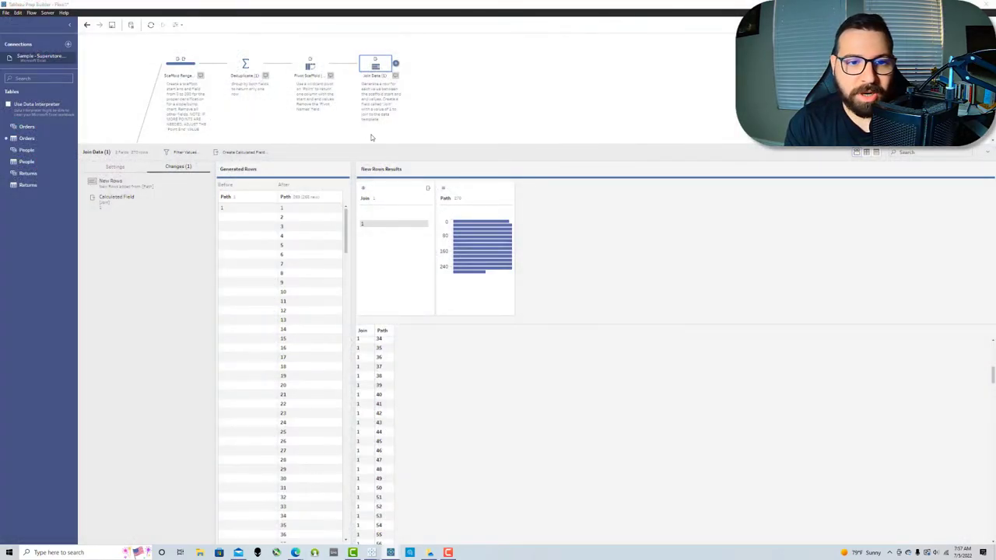
click(371, 138)
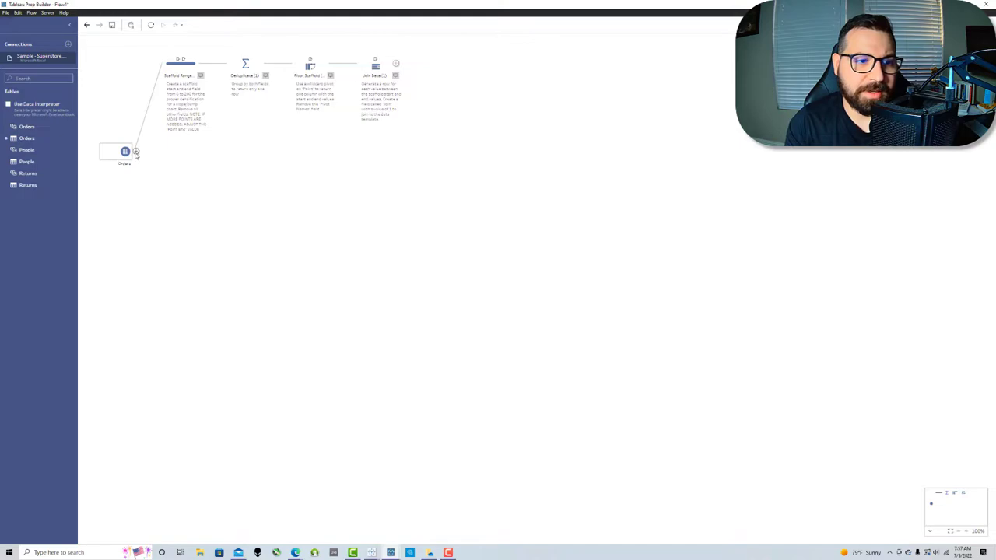
Step: Add a clean step named Remove Fields after Orders, then switch to the Radial Bar Chart Template
click(137, 151)
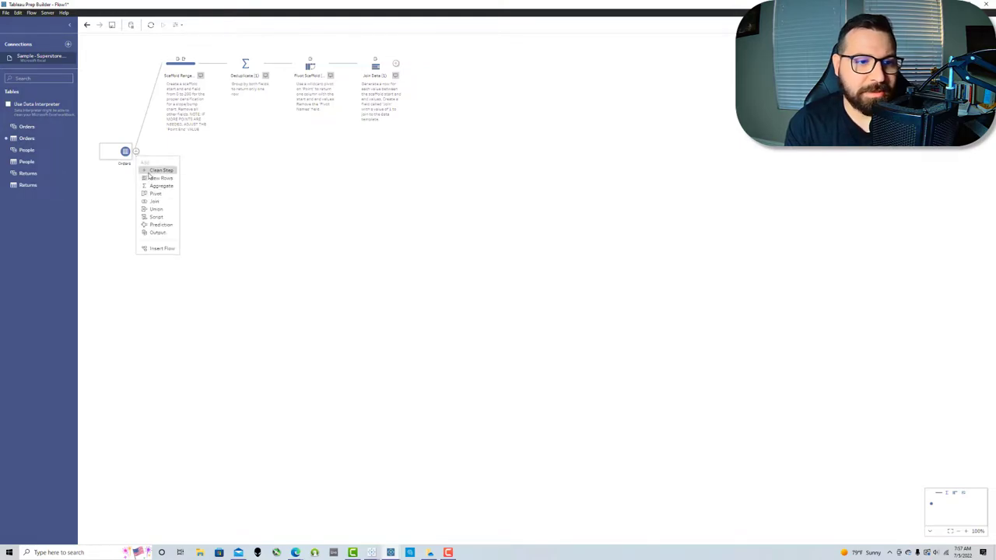
click(159, 170)
double_click(177, 143)
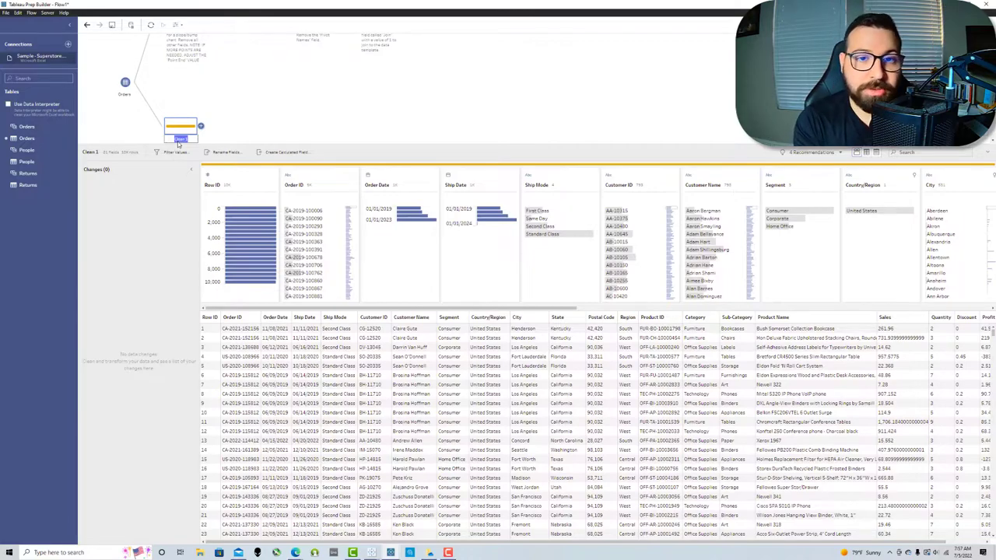
text(C)
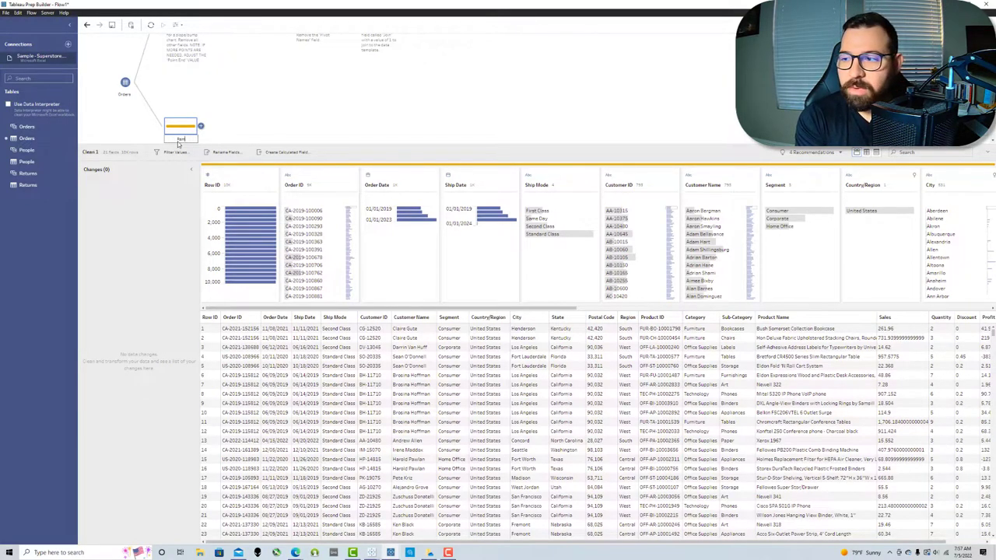
text(emove Fields)
key(Return)
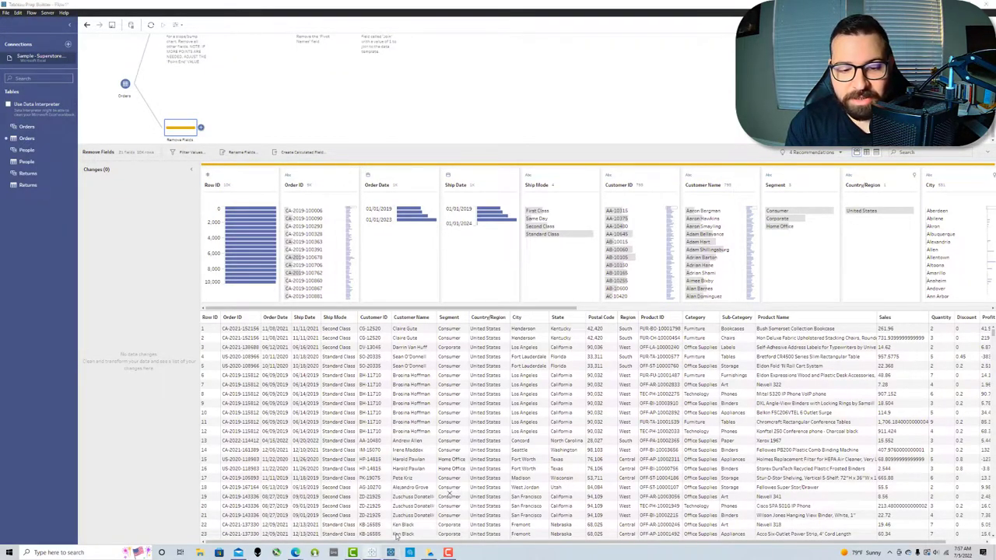
key(alt+Tab)
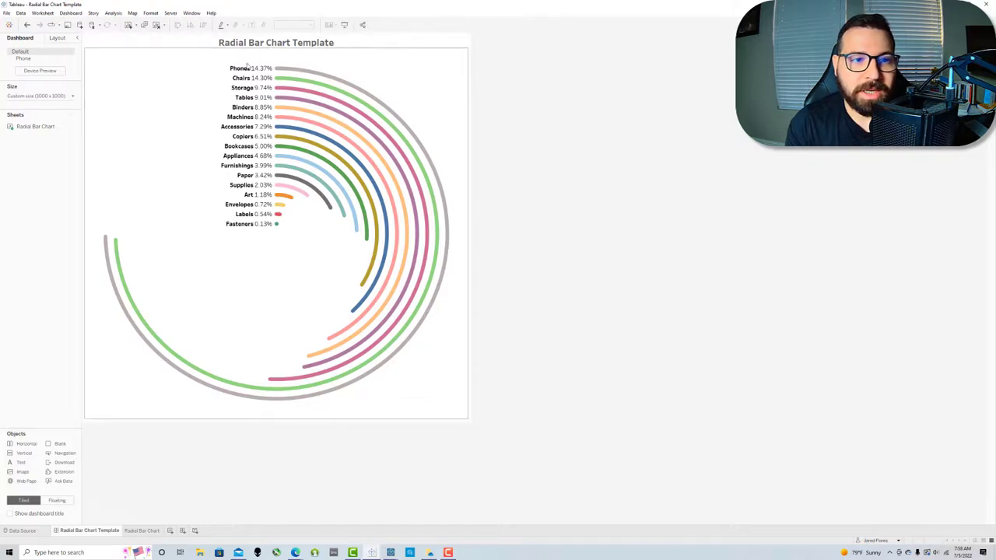
Step: Read the radial chart's label and bar tooltips showing sub-category sales percentages
mouse_move(244, 72)
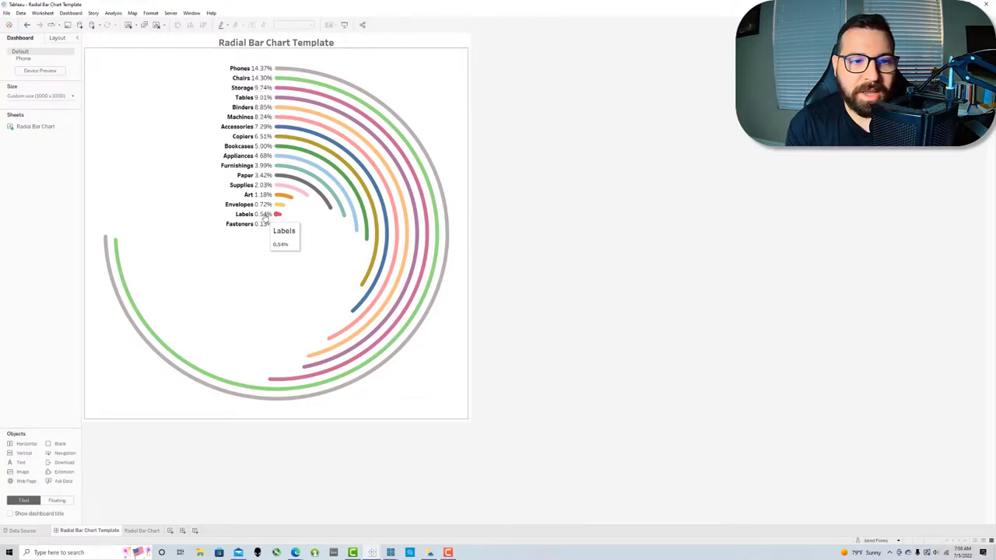
mouse_move(273, 88)
mouse_move(263, 219)
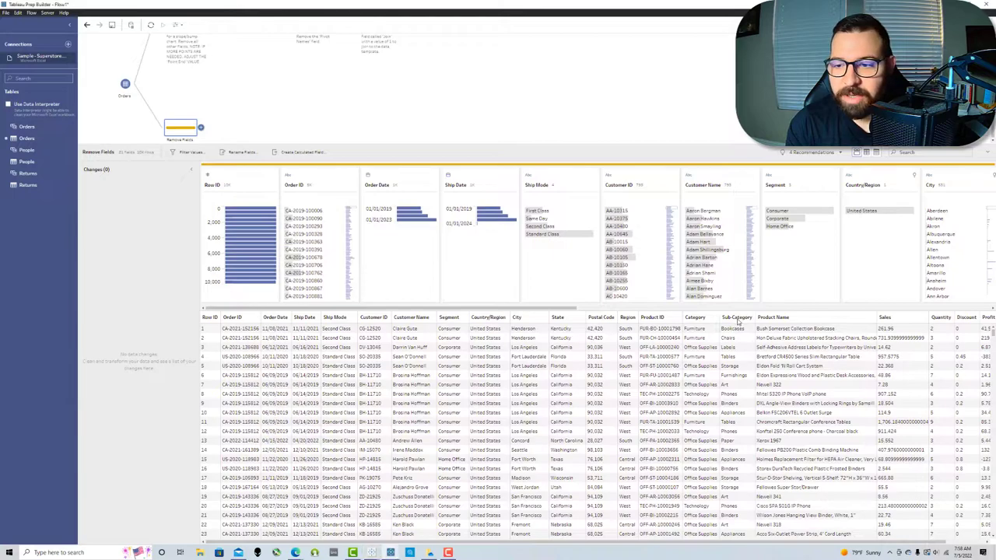
Step: Keep only the Sub-Category and Sales fields in the Remove Fields step
click(737, 318)
ctrl+click(891, 320)
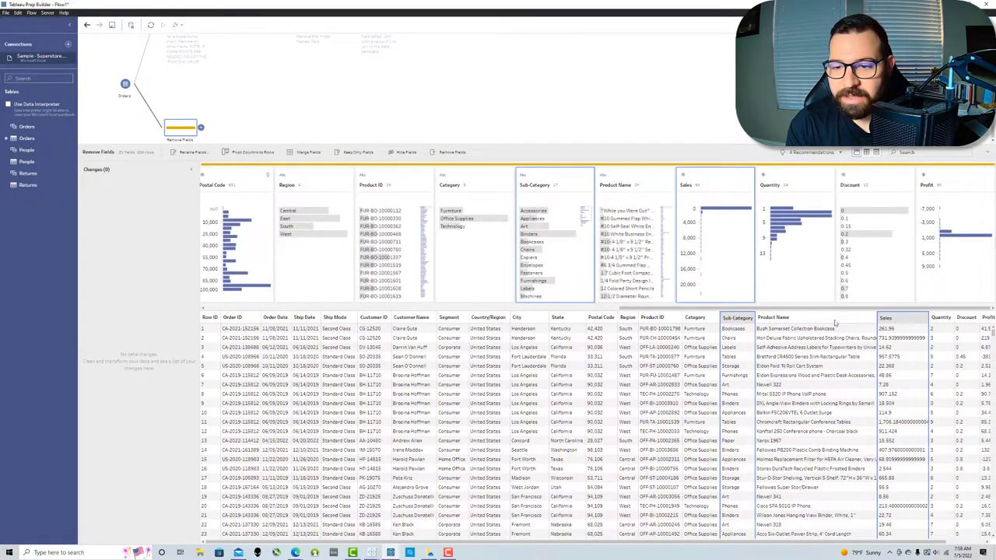
click(348, 153)
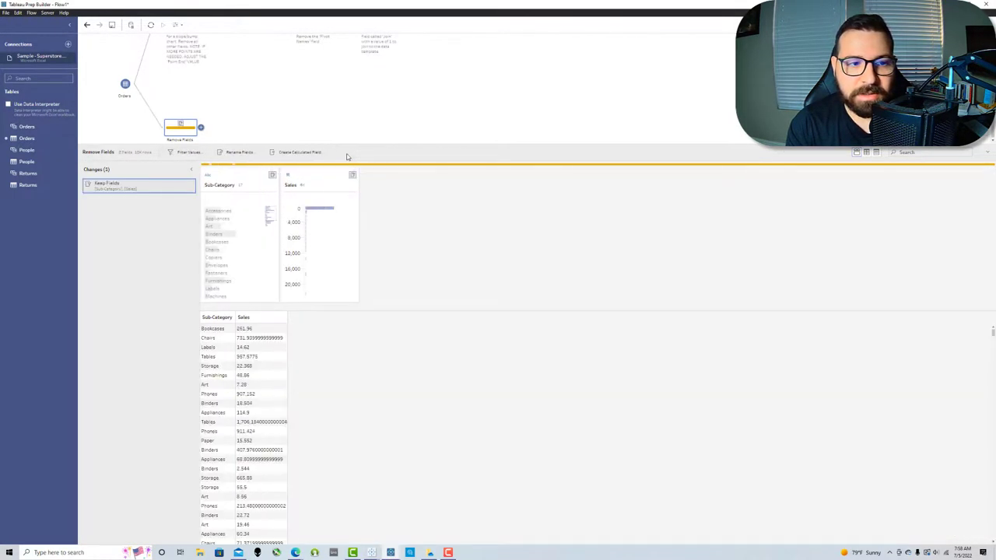
Step: Add a clean step named Rename Fields after Remove Fields
click(200, 127)
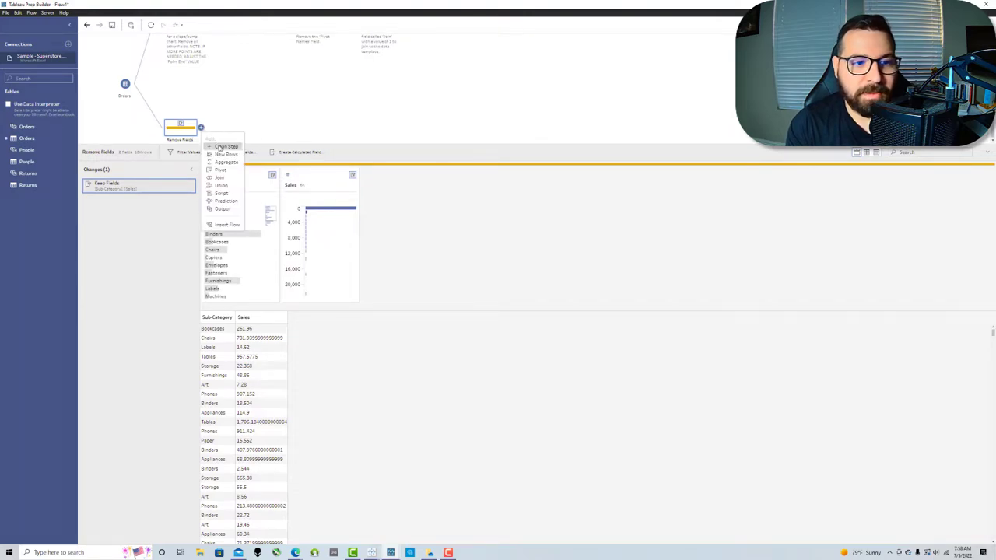
click(225, 146)
double_click(244, 140)
text(Rename Fields)
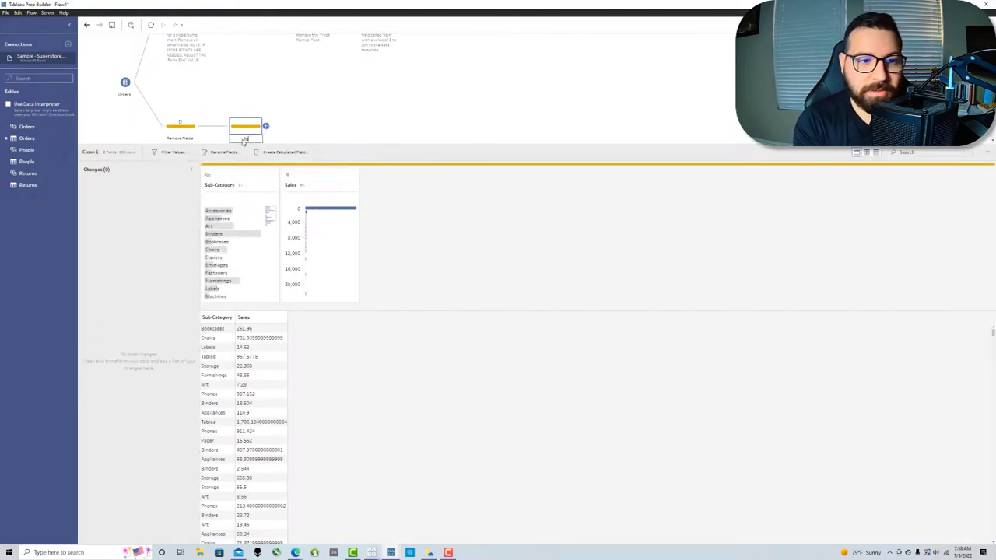
key(Return)
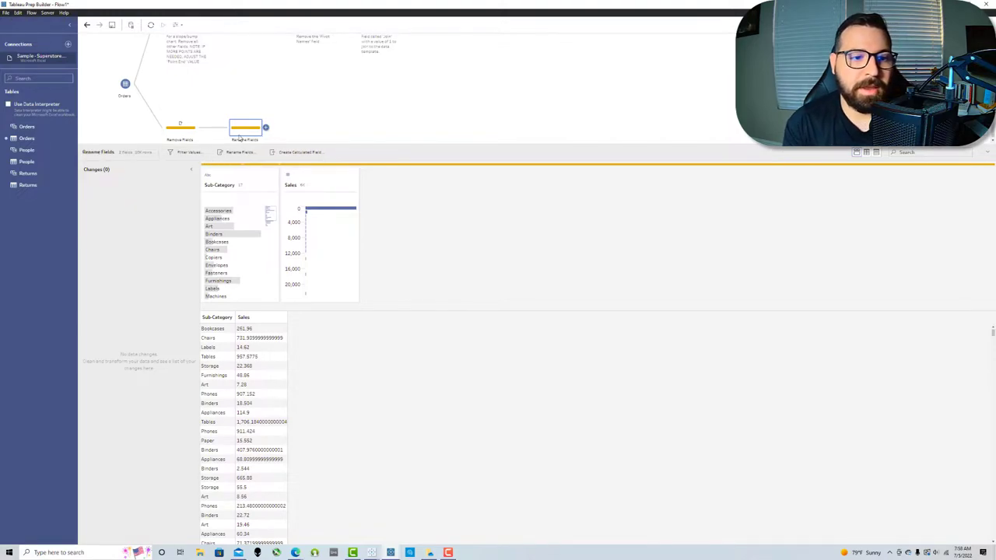
Step: Rename Sub-Category to Name and Sales to Value
double_click(216, 186)
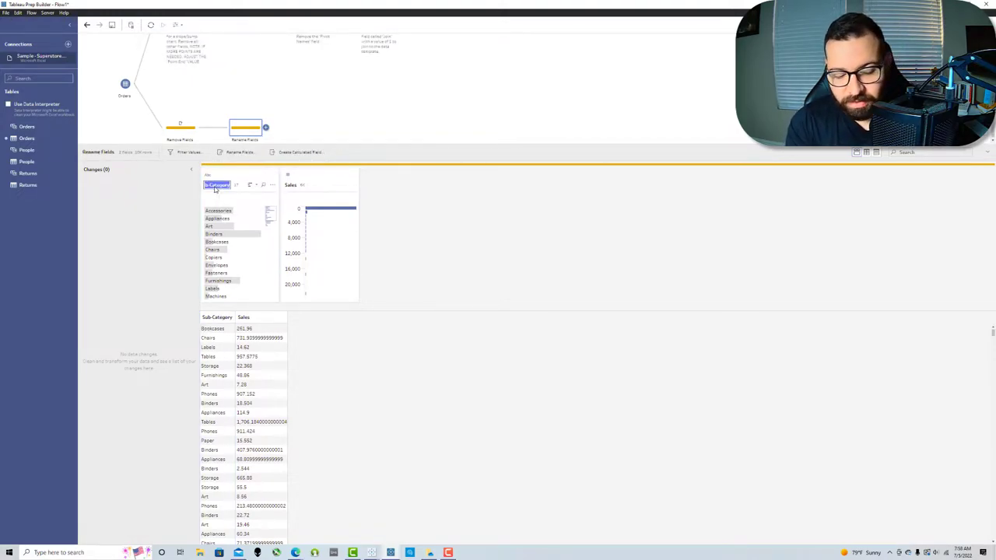
text(P)
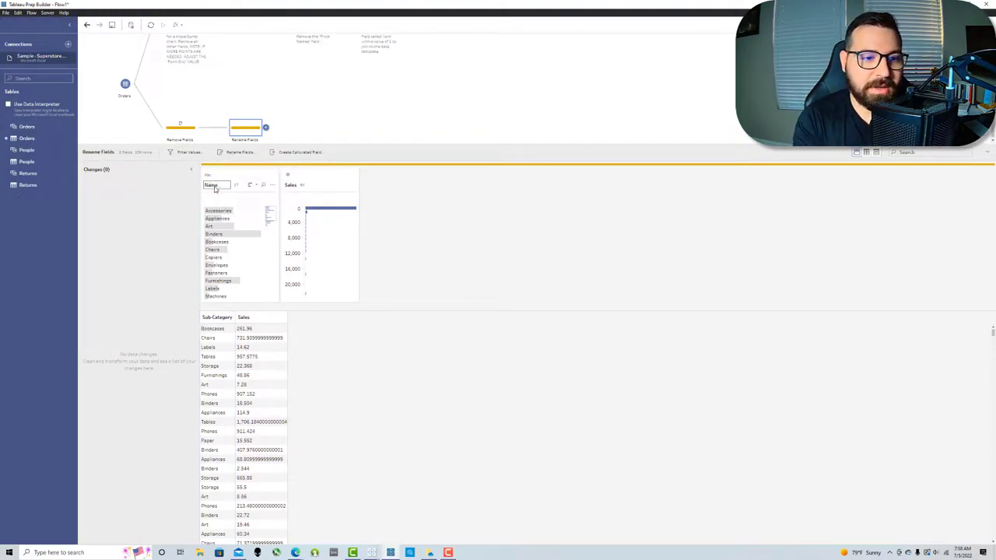
double_click(288, 187)
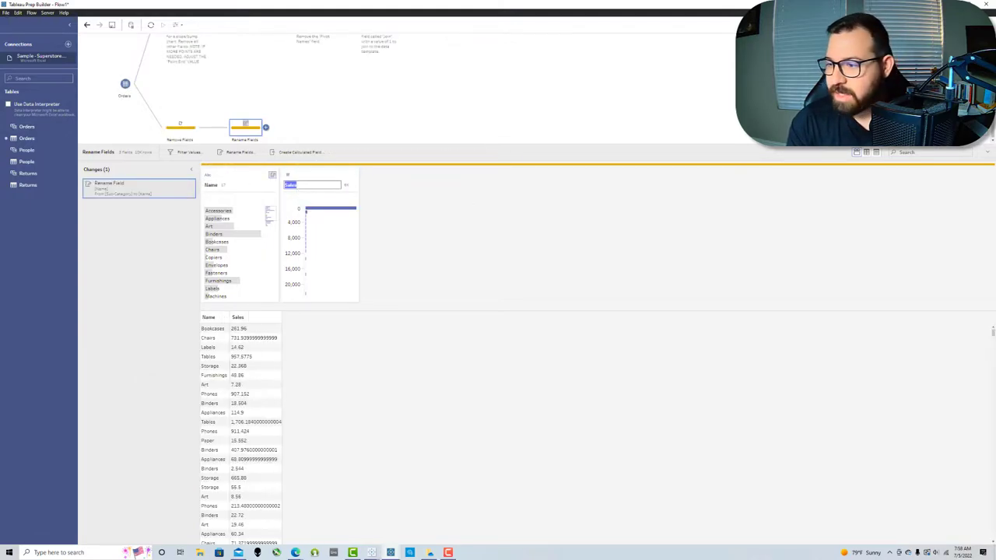
key(Escape)
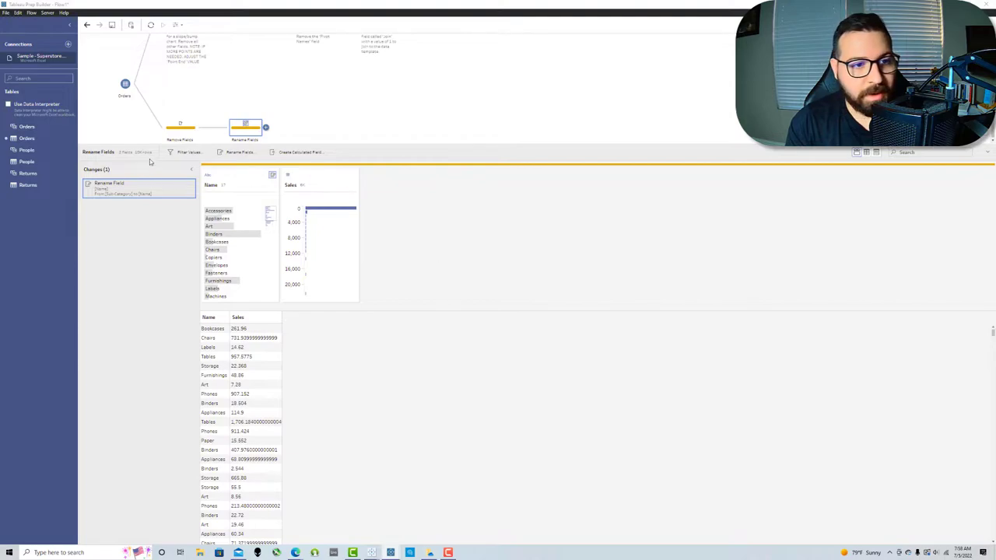
double_click(288, 186)
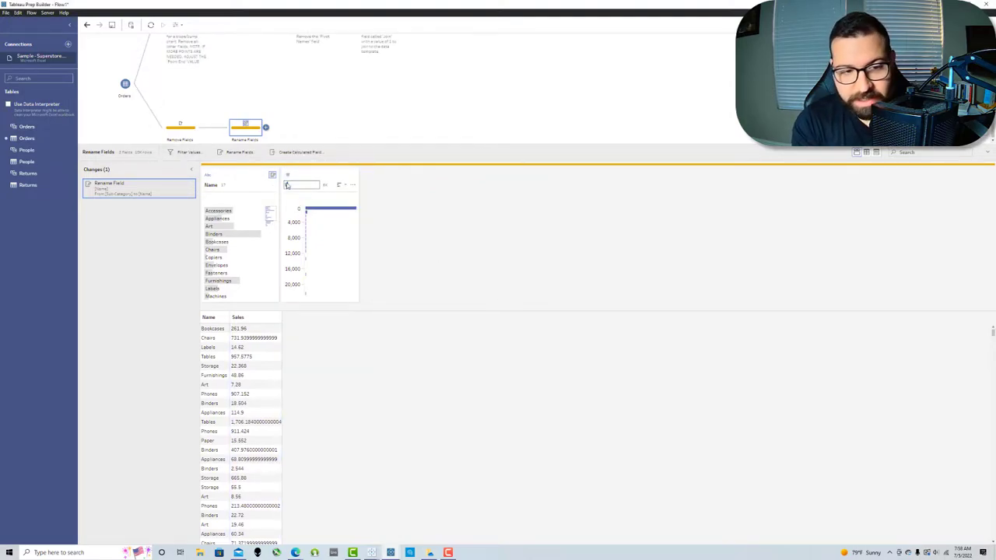
text(Value)
key(Return)
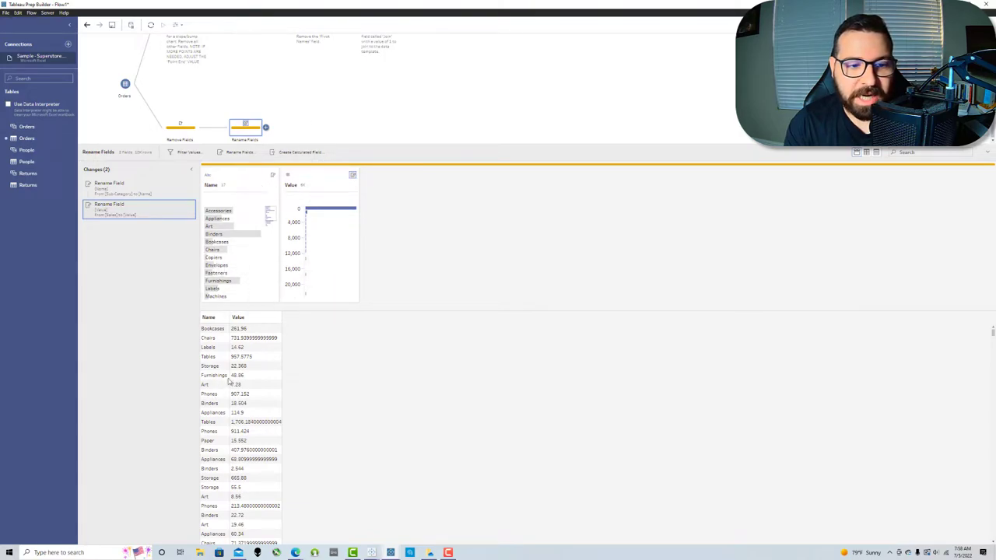
click(266, 128)
Step: Add an aggregate step grouping by Name with SUM of Value, then save the flow
click(294, 162)
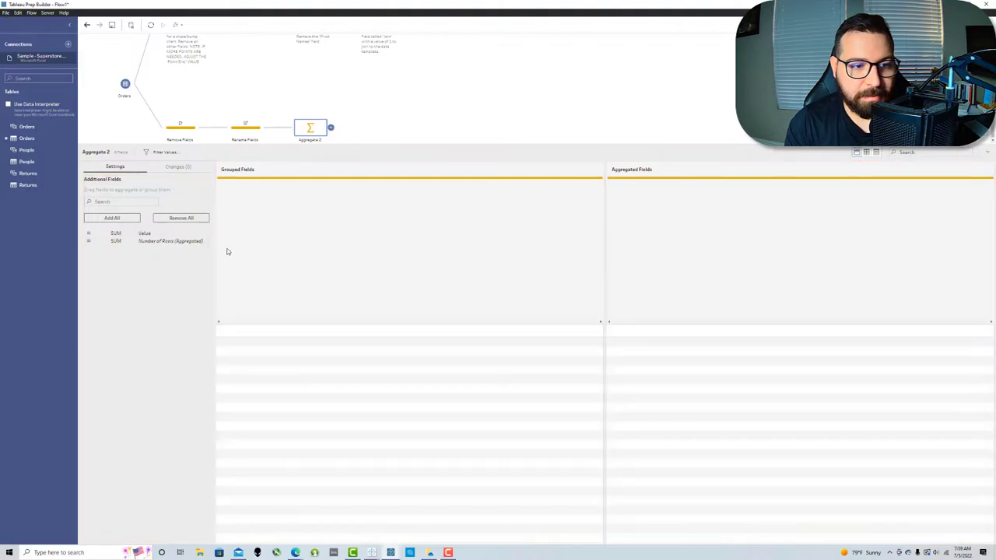
drag(144, 233, 695, 244)
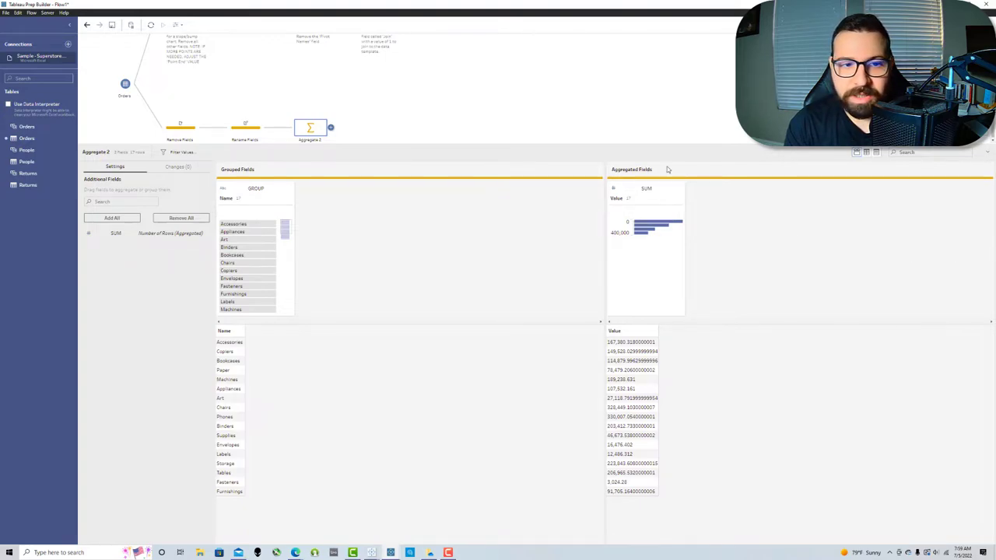
key(ctrl+s)
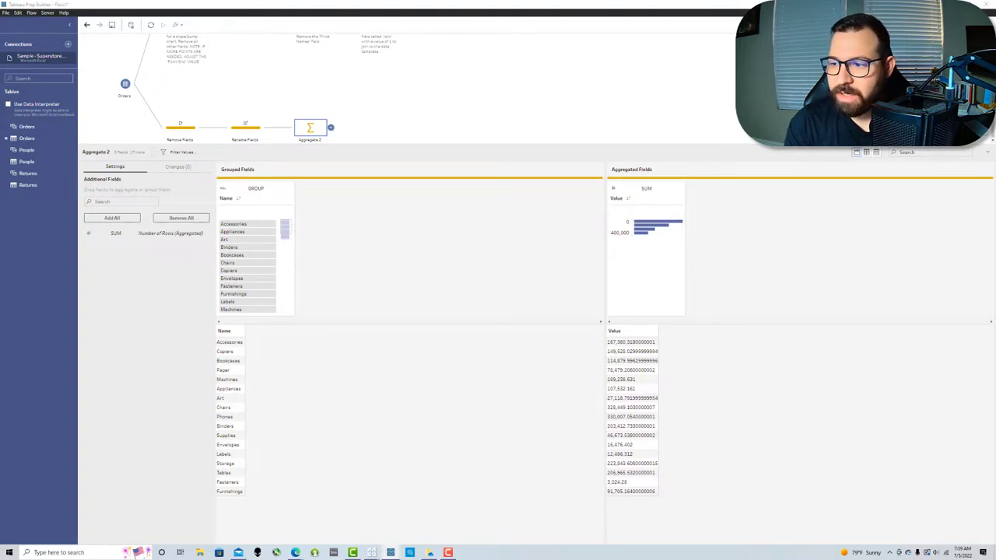
click(329, 127)
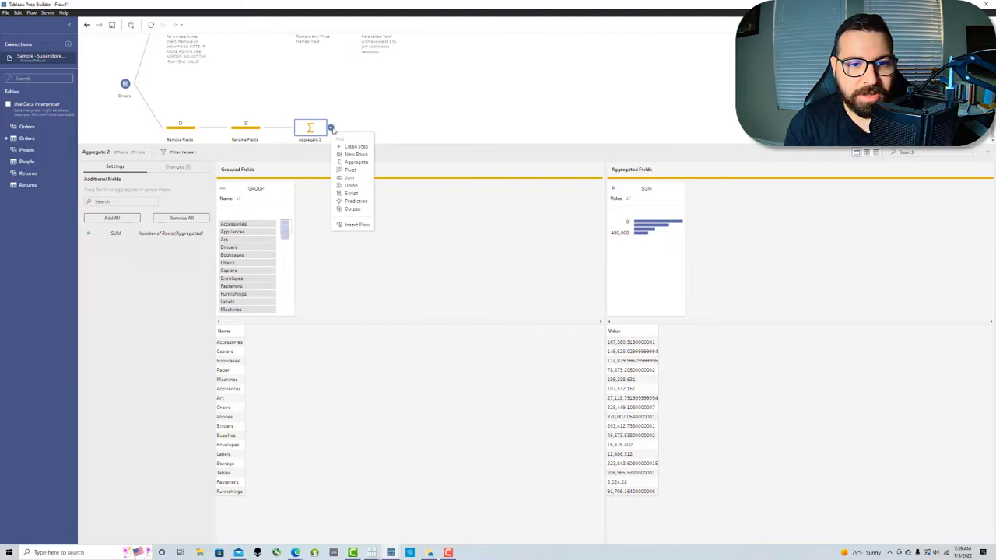
Step: Add a clean step with calculated field Total Value = {FIXED : SUM([Value])}
click(352, 147)
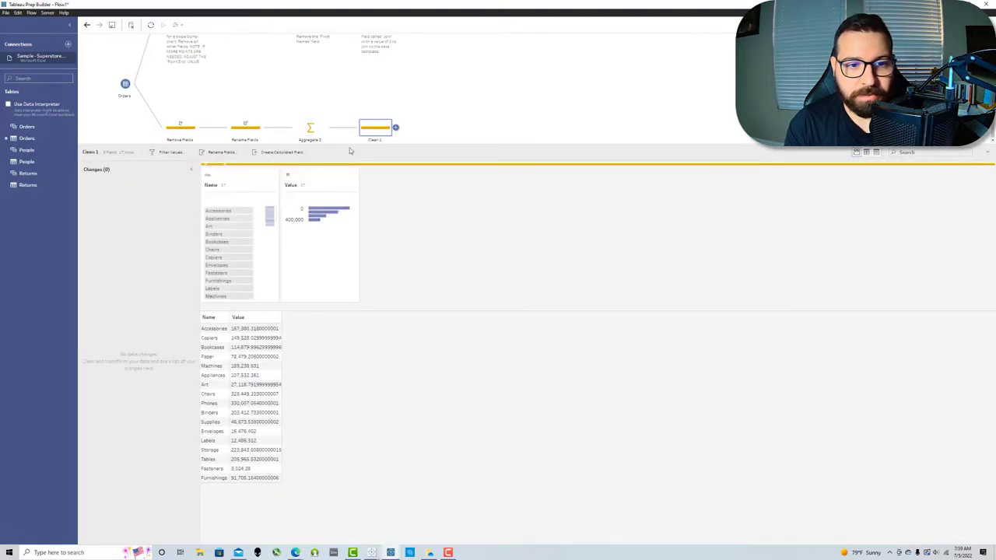
click(299, 154)
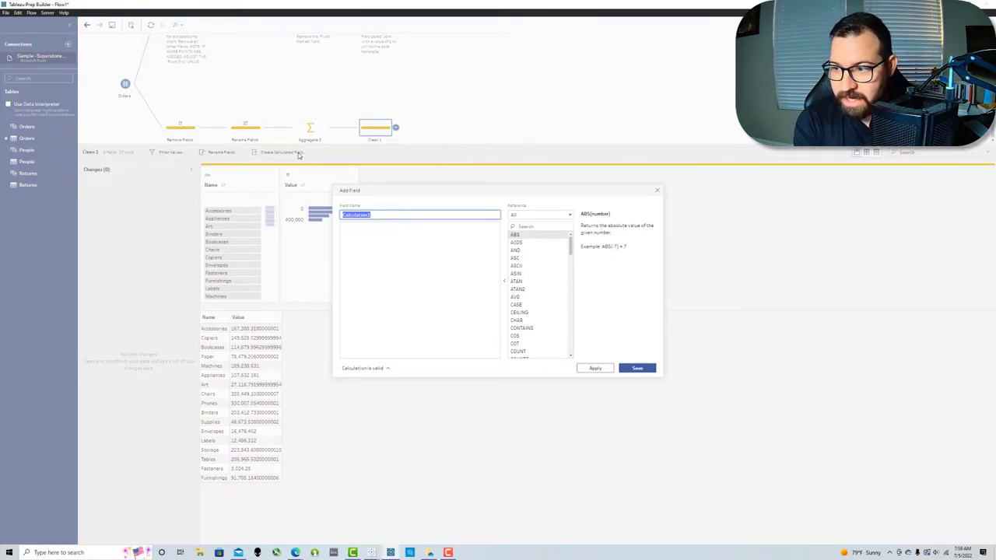
text(Total Value)
key(Tab)
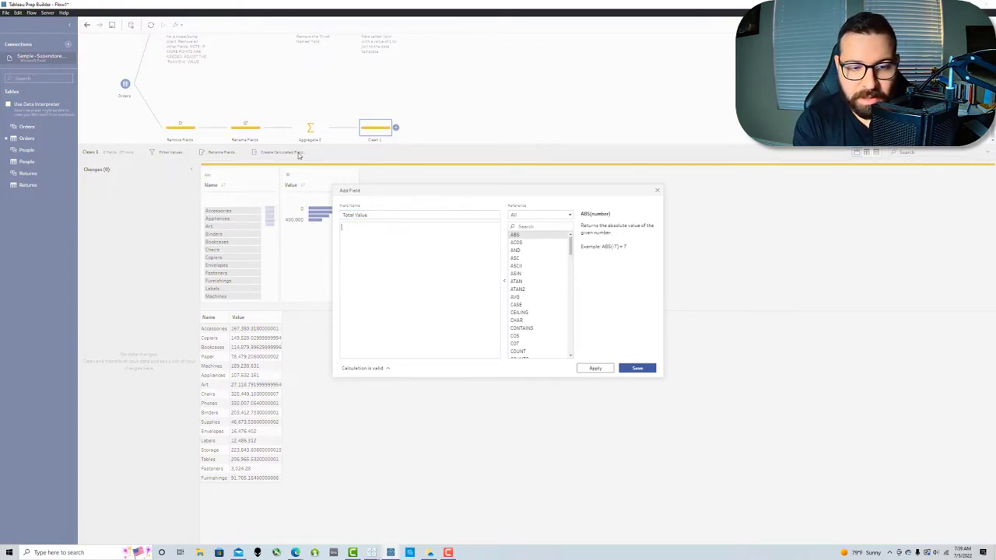
text(FI)
key(Return)
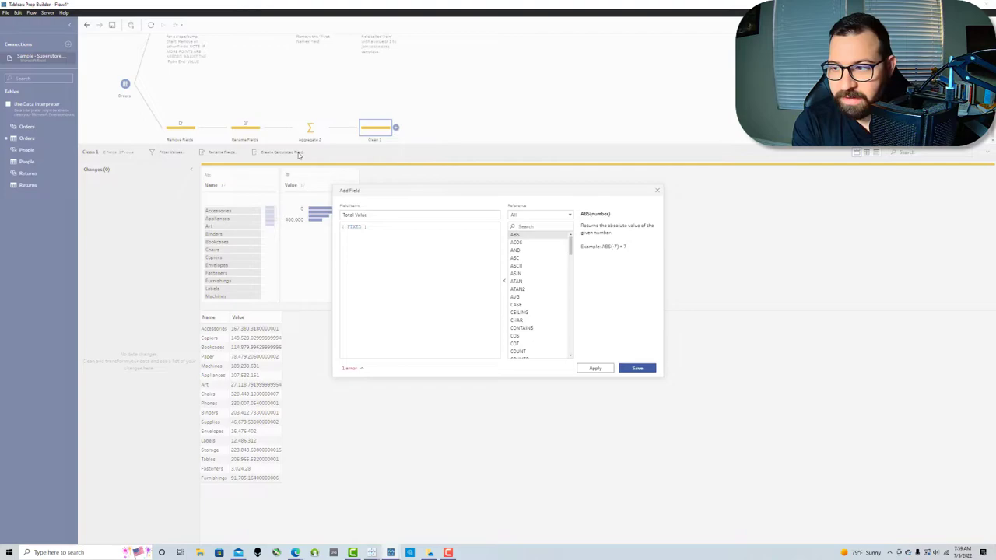
text([Su)
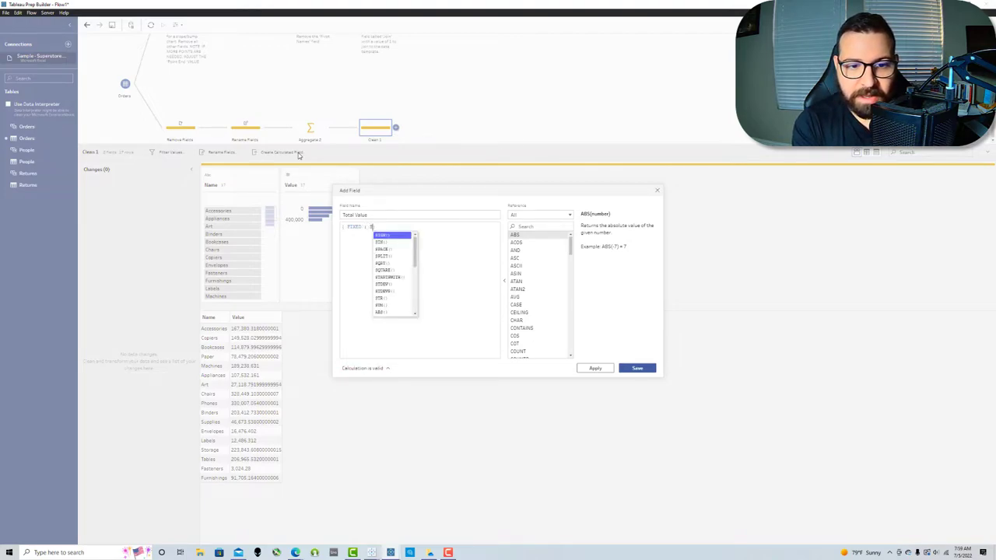
key(Return)
text([Va)
key(Return)
text())
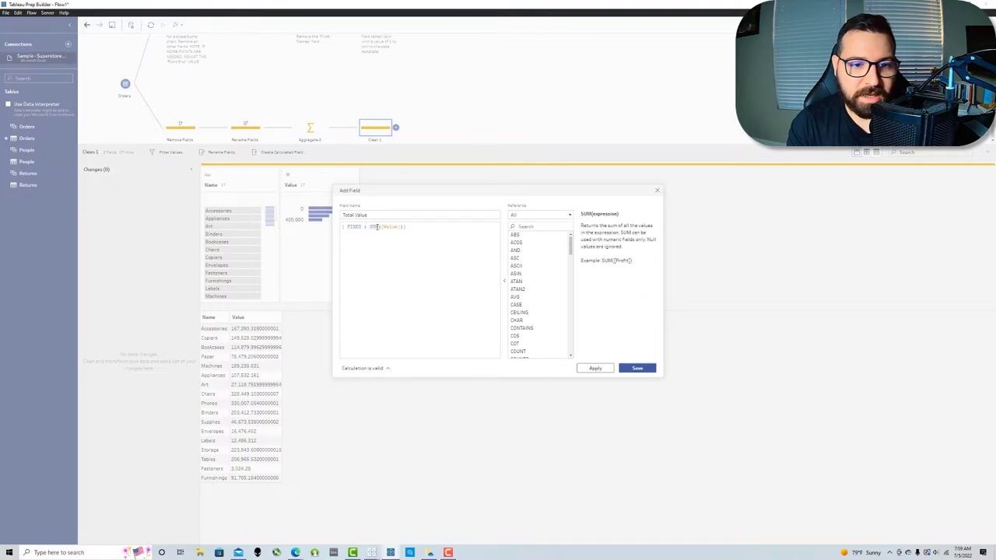
click(624, 367)
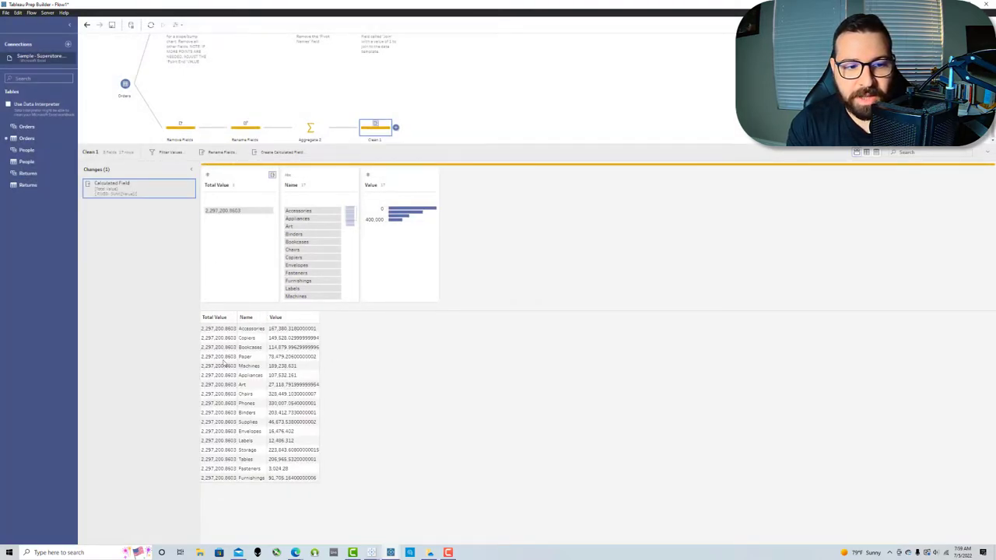
drag(241, 175, 445, 193)
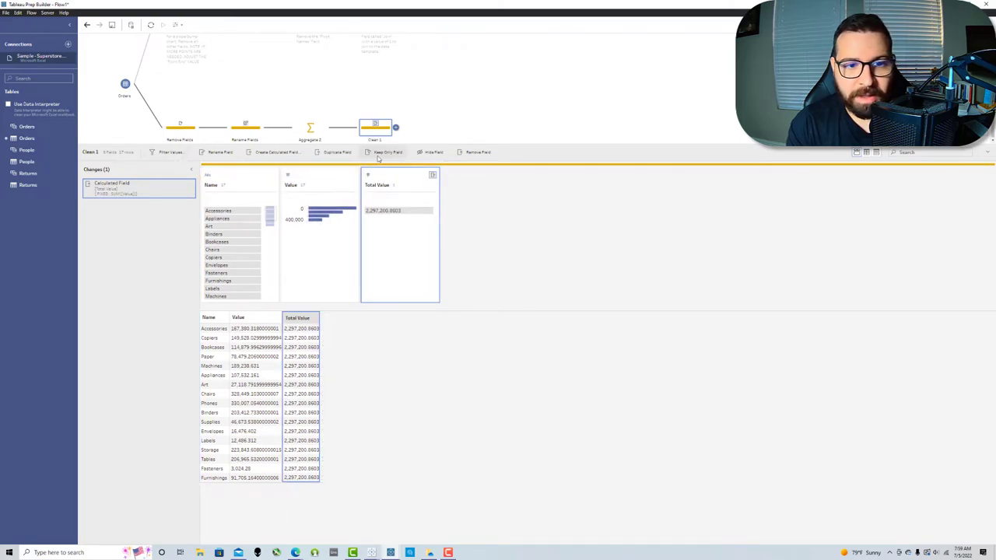
Step: Recalculate Value as ([Value]/[Total Value])*100 to give percent of total
click(279, 152)
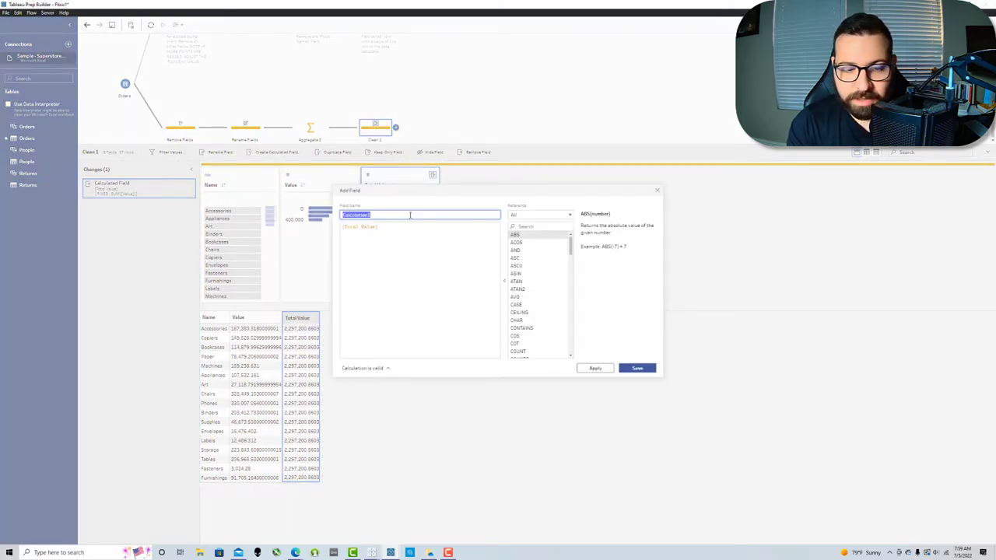
text(Value)
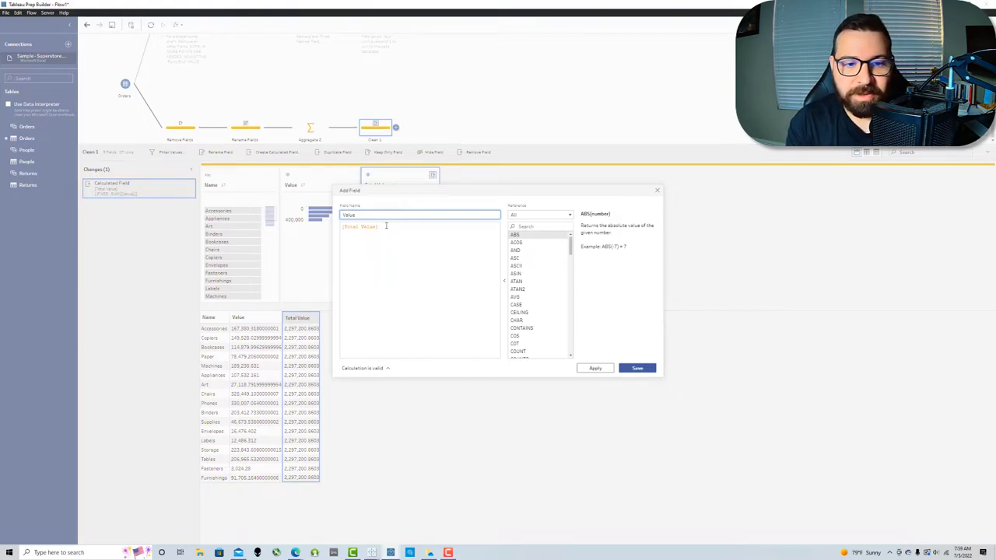
click(371, 238)
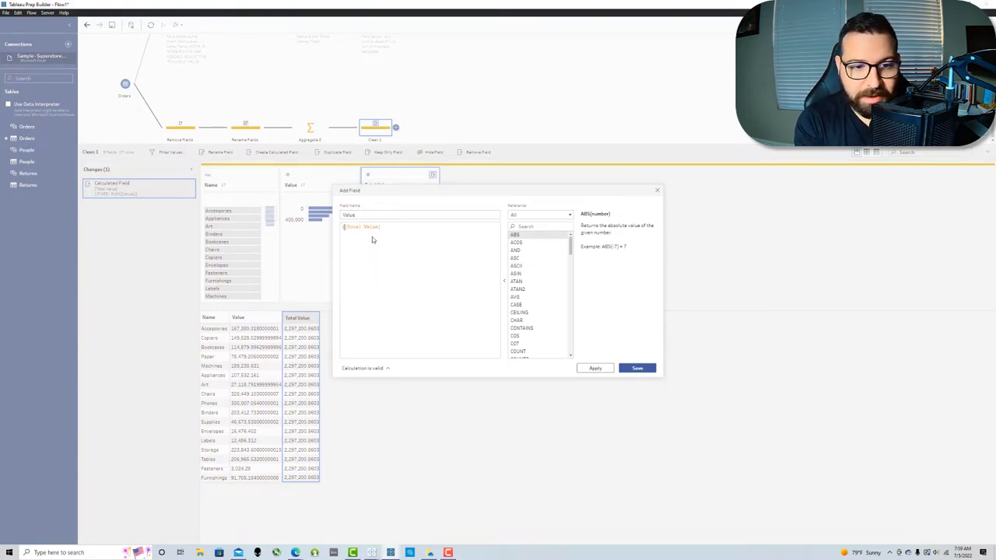
text([va)
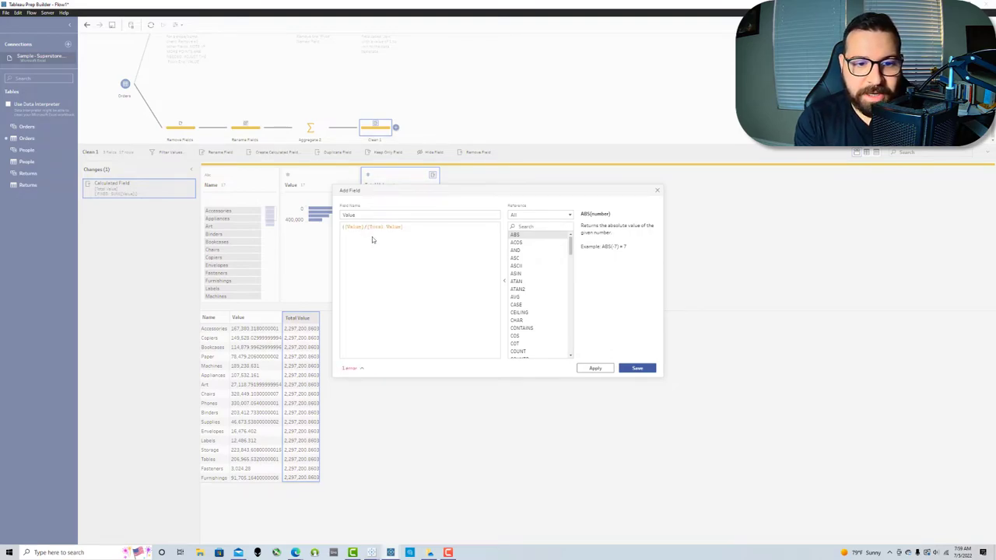
click(408, 227)
text())
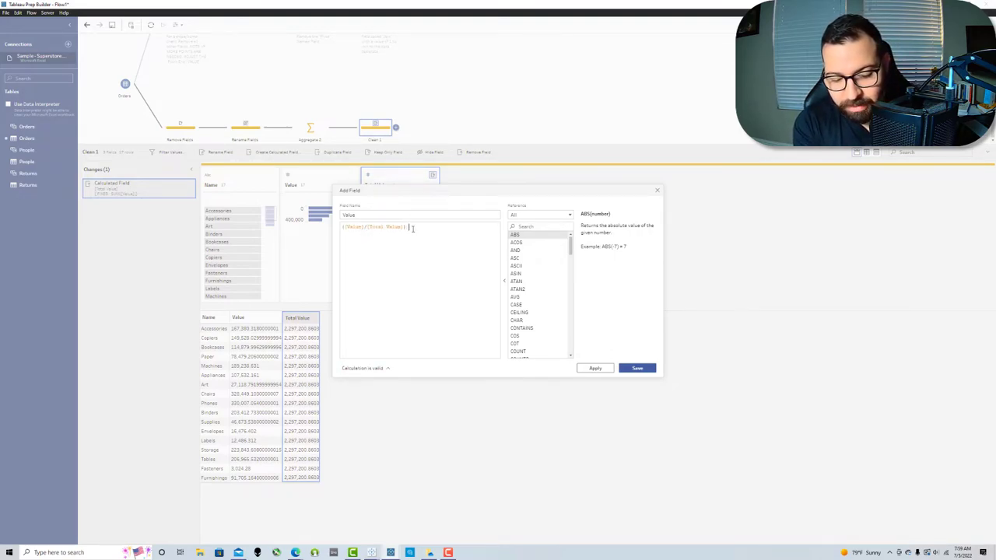
text( *100)
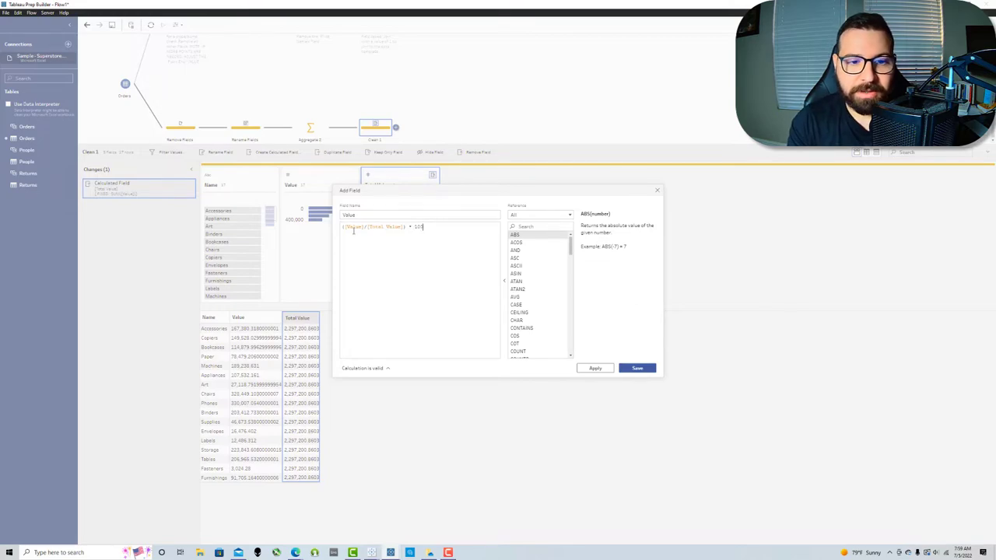
click(638, 369)
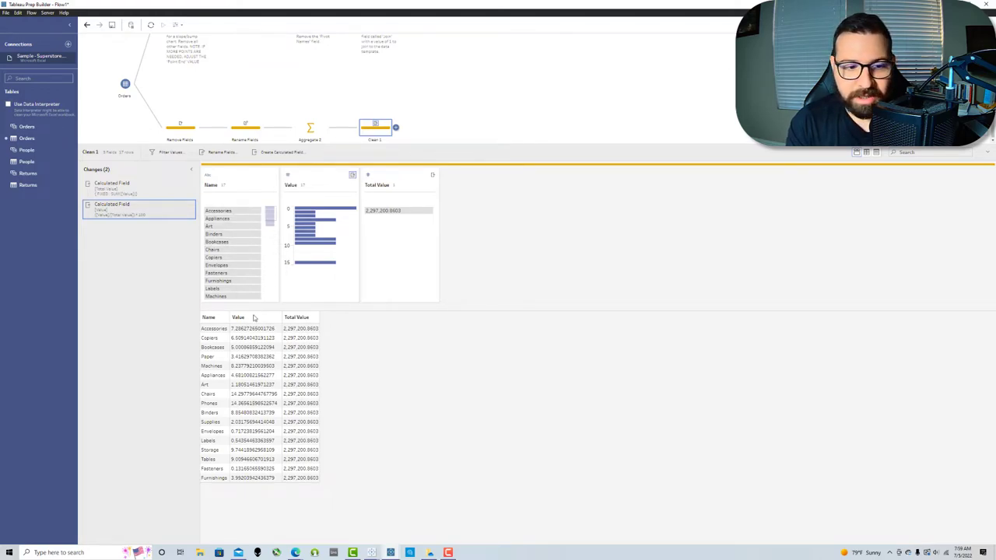
Step: Remove Total Value and add a calculated Join field equal to 1 at the end
click(401, 178)
click(476, 152)
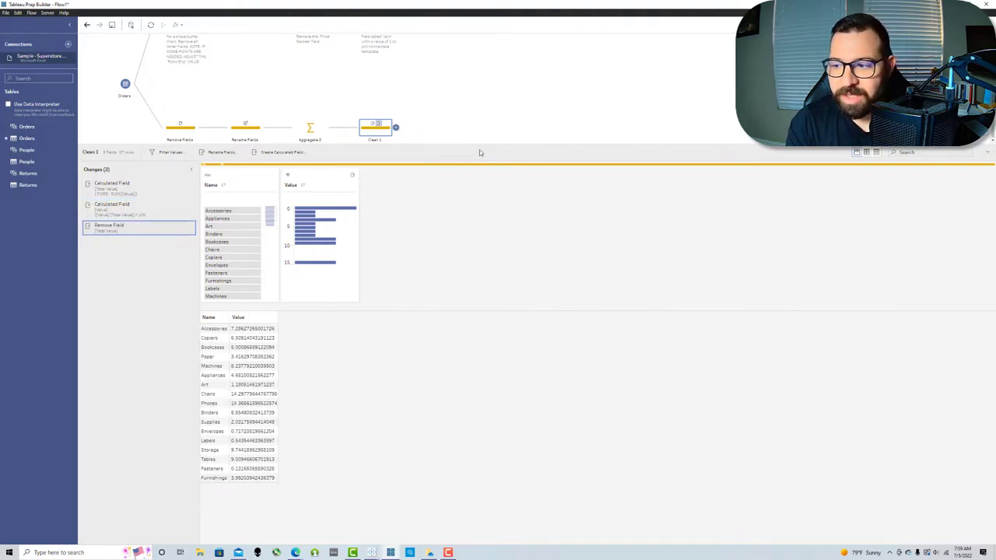
click(271, 152)
key(BackSpace)
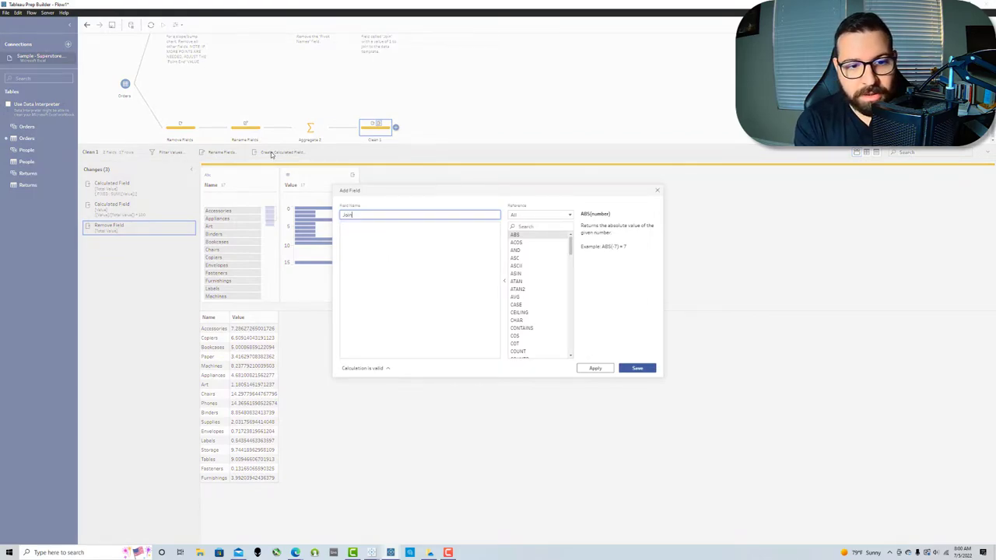
text(Join)
key(Tab)
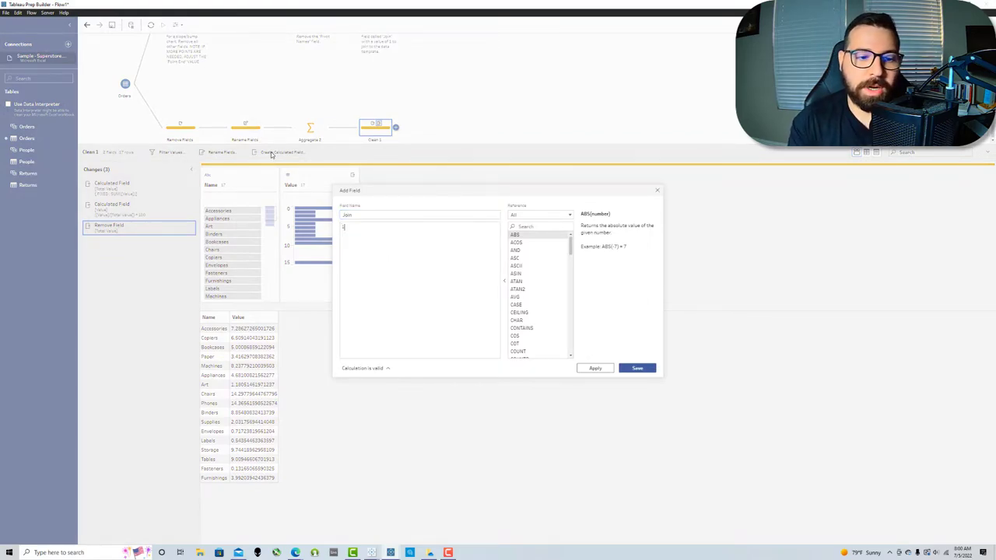
click(644, 371)
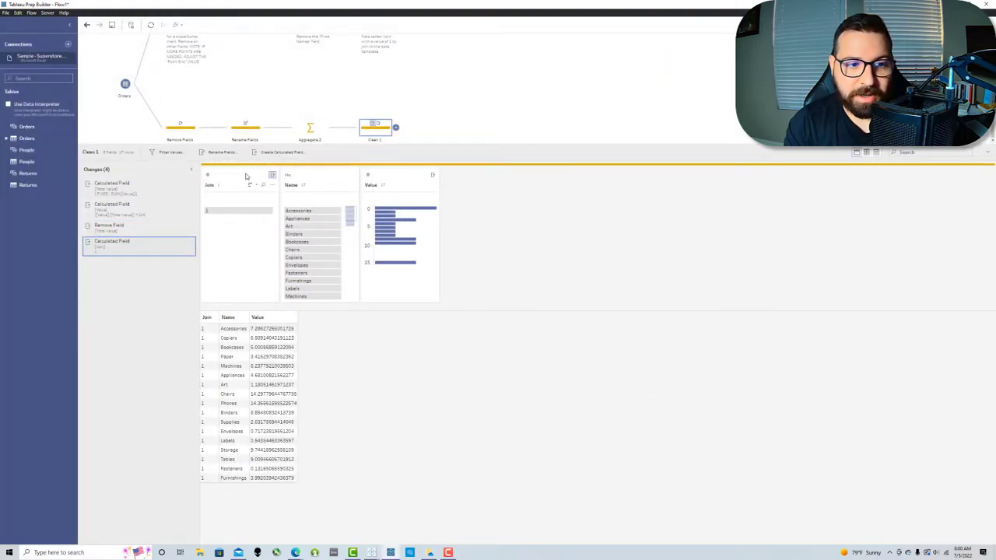
drag(245, 175, 466, 233)
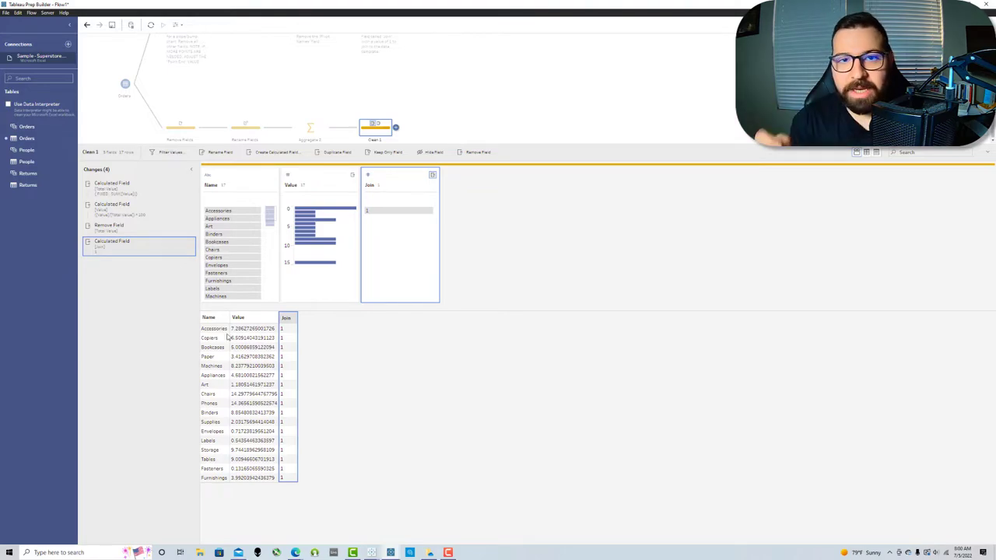
Step: Close the profile panes and move the Join Data step next to Clean 1 in the flow
click(412, 113)
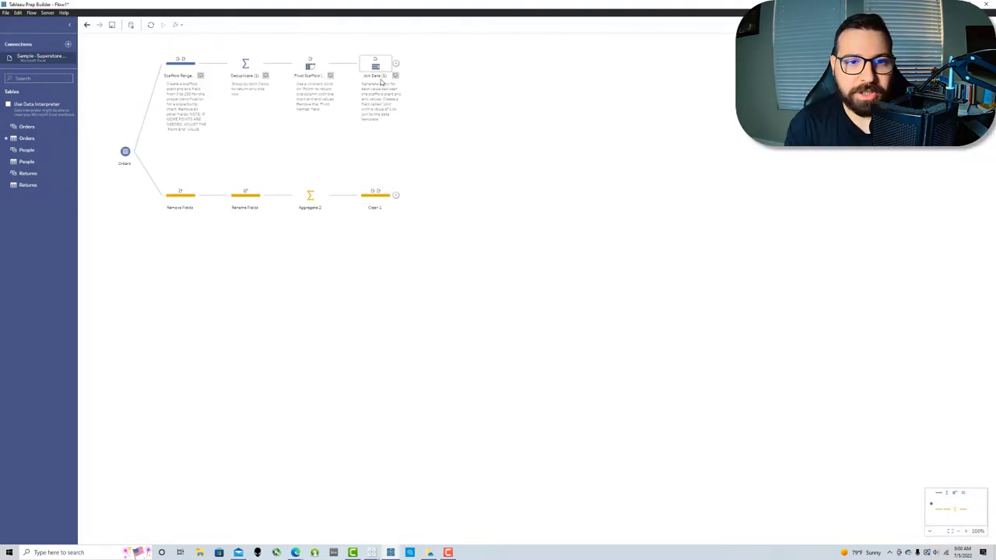
drag(389, 75, 378, 202)
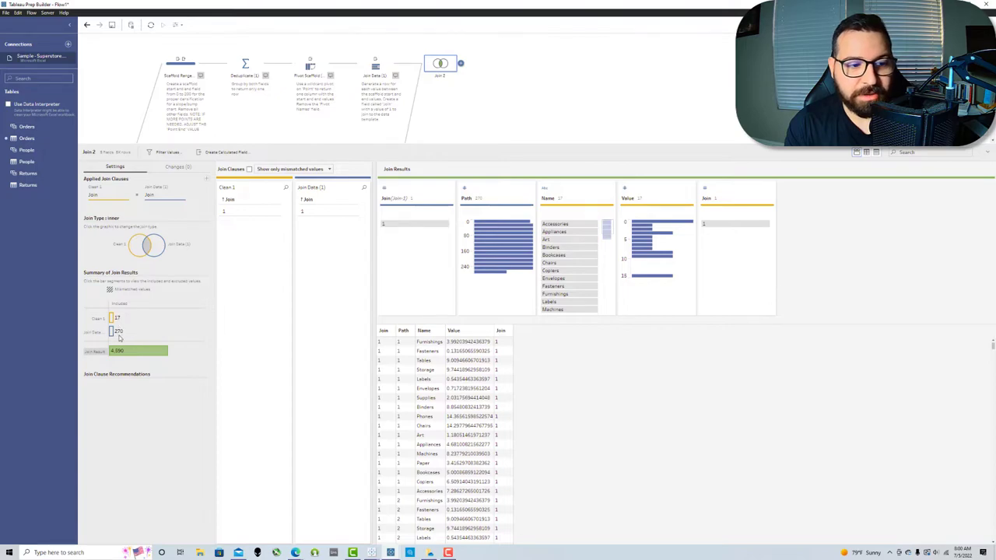
mouse_move(131, 364)
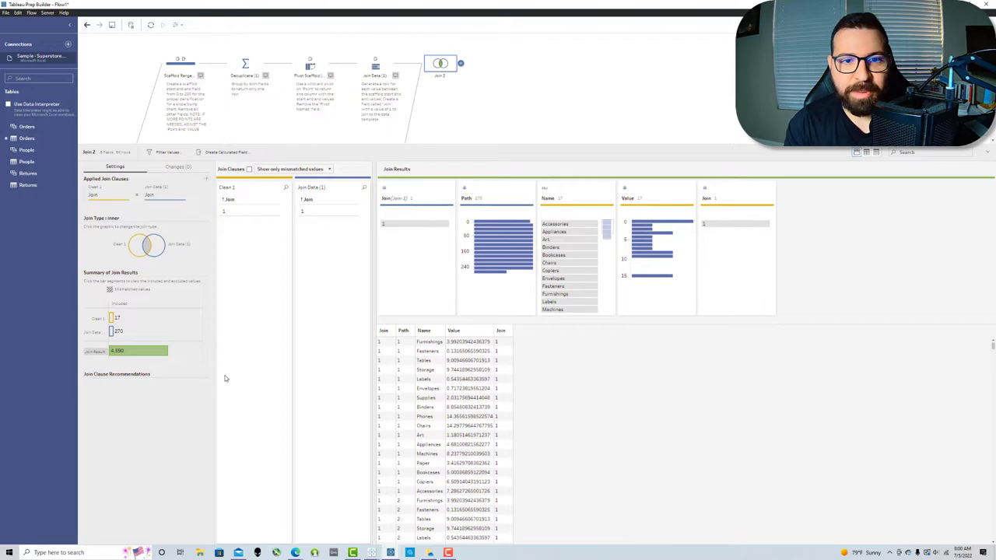
click(458, 91)
drag(446, 86, 440, 151)
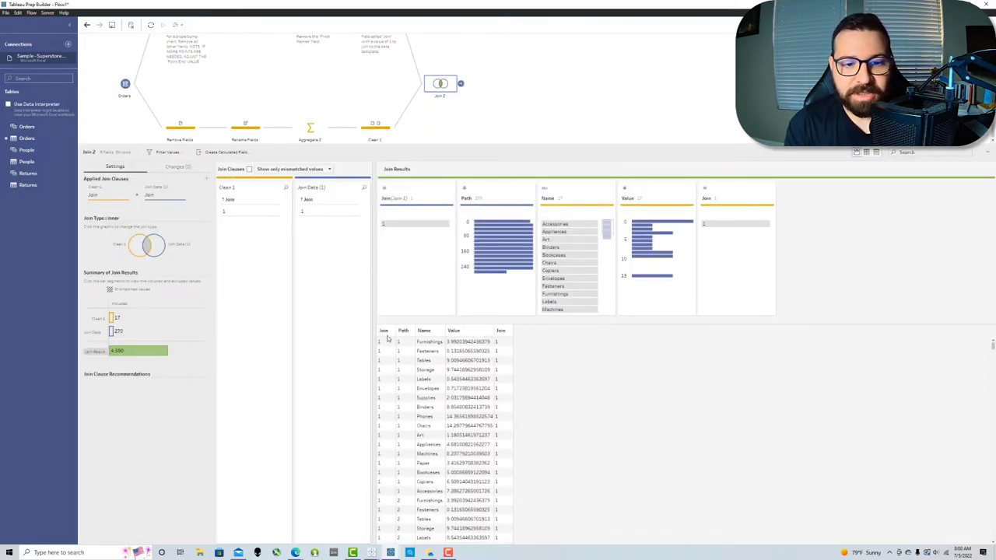
Step: Remove both Join fields from the Join 2 results, leaving Path, Name and Value
click(383, 332)
ctrl+click(500, 330)
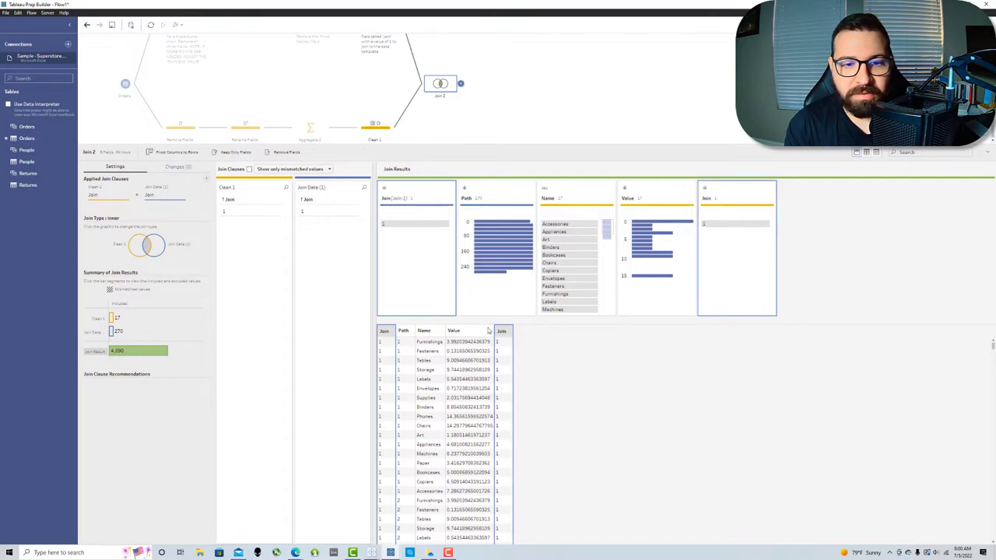
click(279, 151)
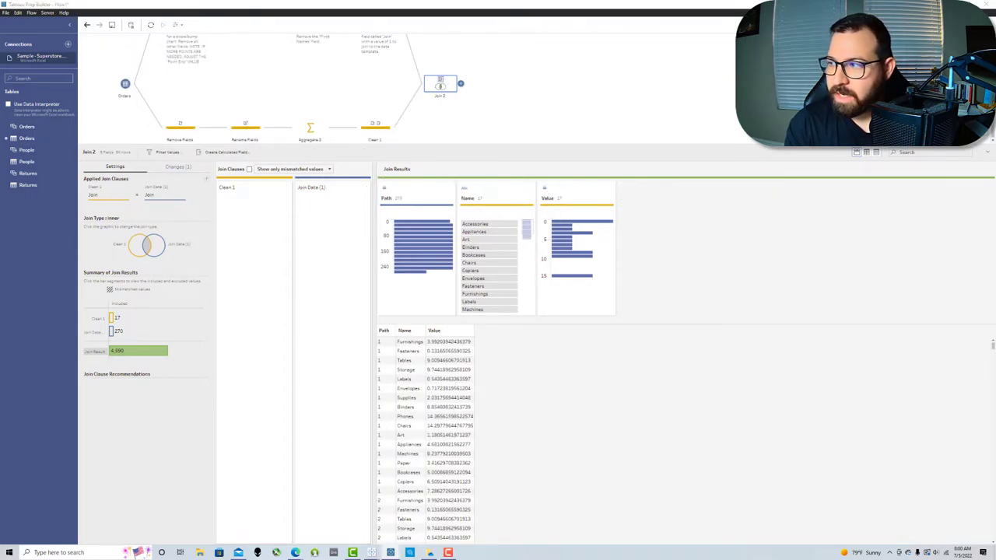
Step: Add an Output step after Join 2 named 'Radial Chart - VT'
click(460, 84)
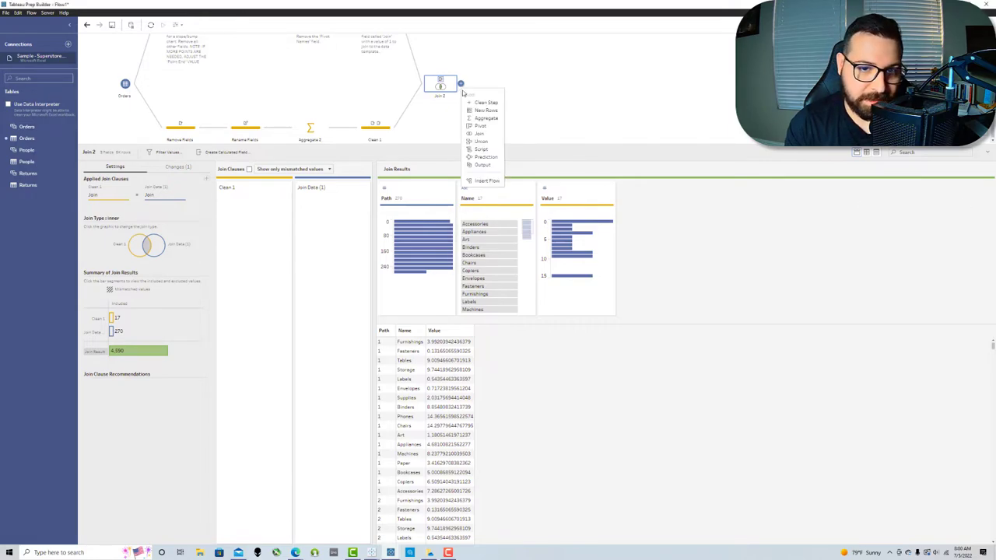
click(478, 169)
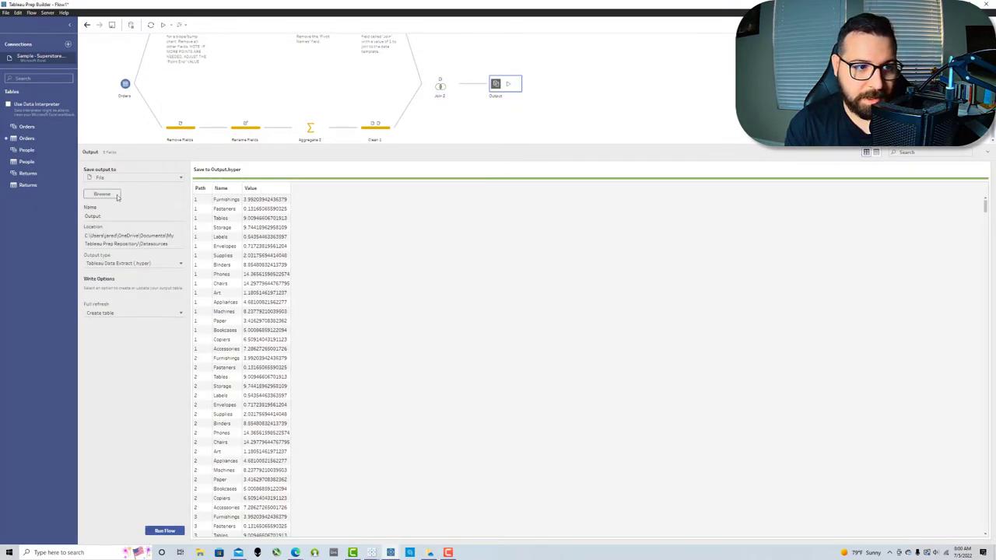
double_click(103, 216)
text(Radial Chart)
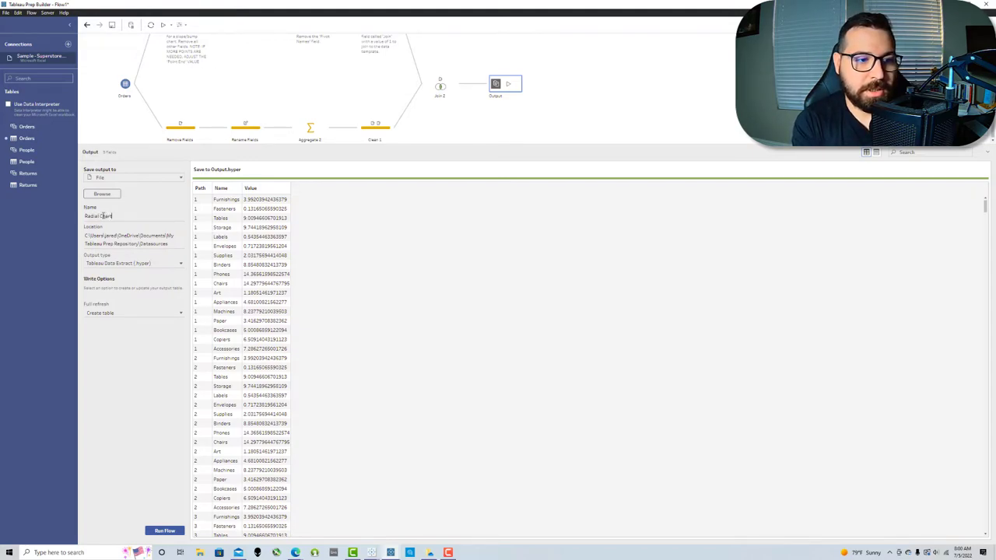
text( - VT)
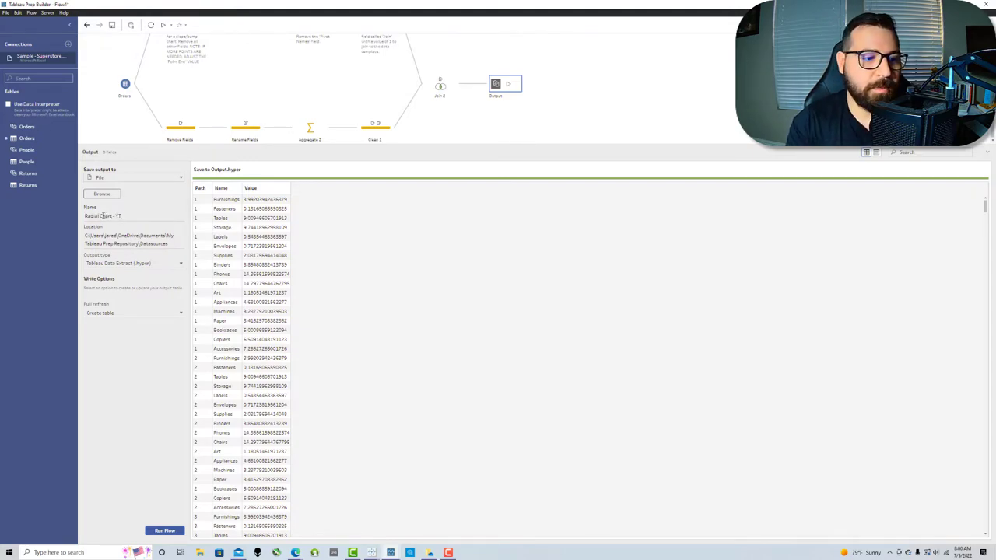
click(125, 207)
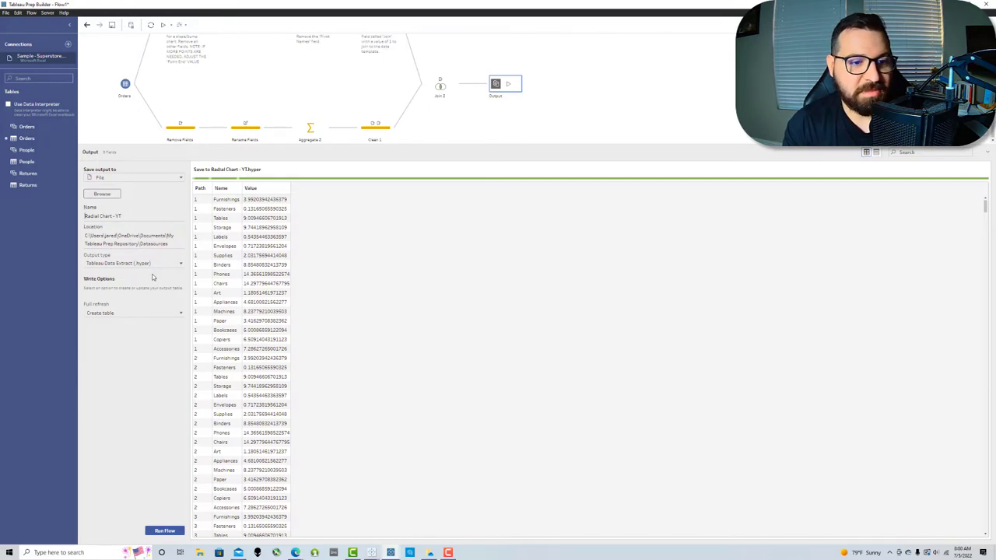
Step: Run the flow to write the Radial Chart - VT extract and dismiss the completion message
click(164, 530)
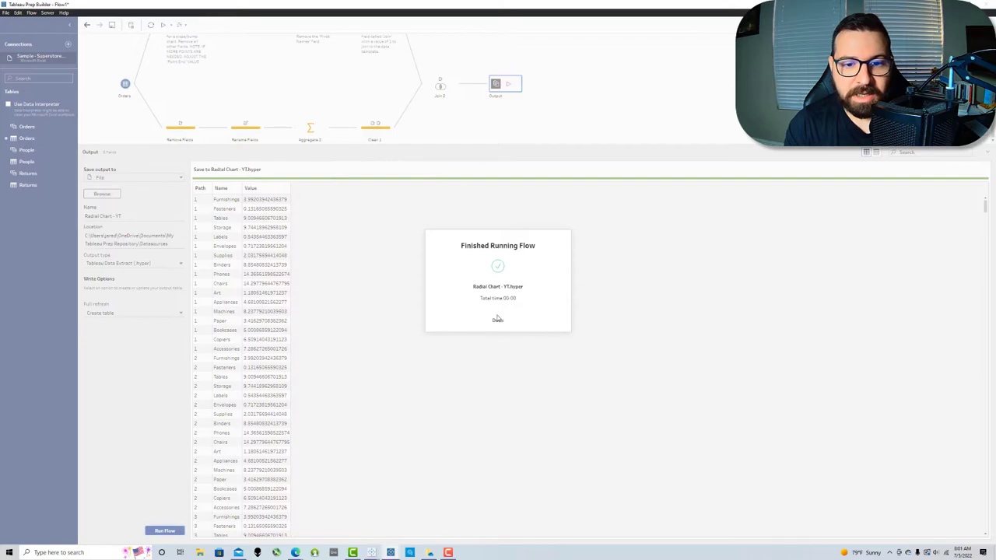
click(497, 319)
click(550, 134)
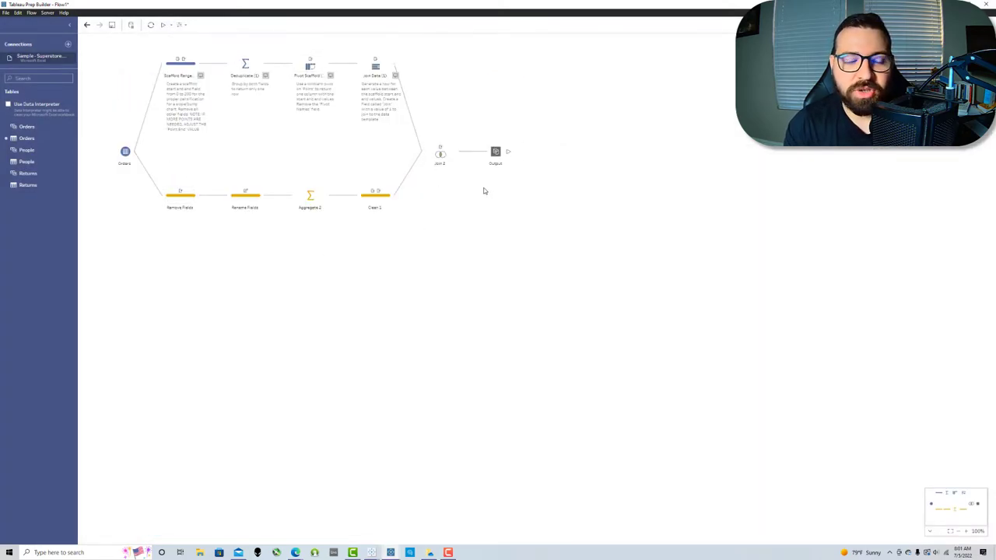
Step: On the Radial Bar Chart sheet, connect the Radial Chart - YT extract as a new data source
click(370, 552)
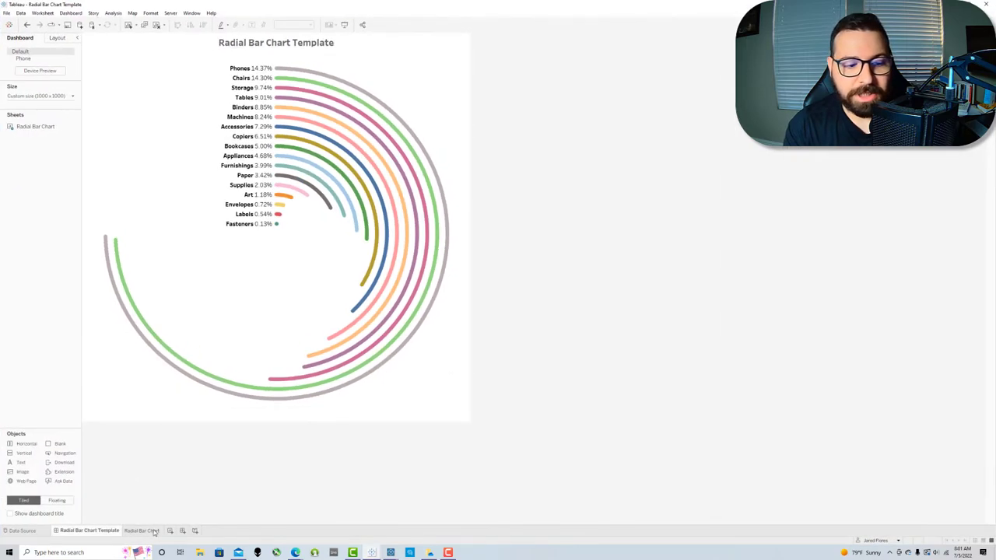
click(146, 530)
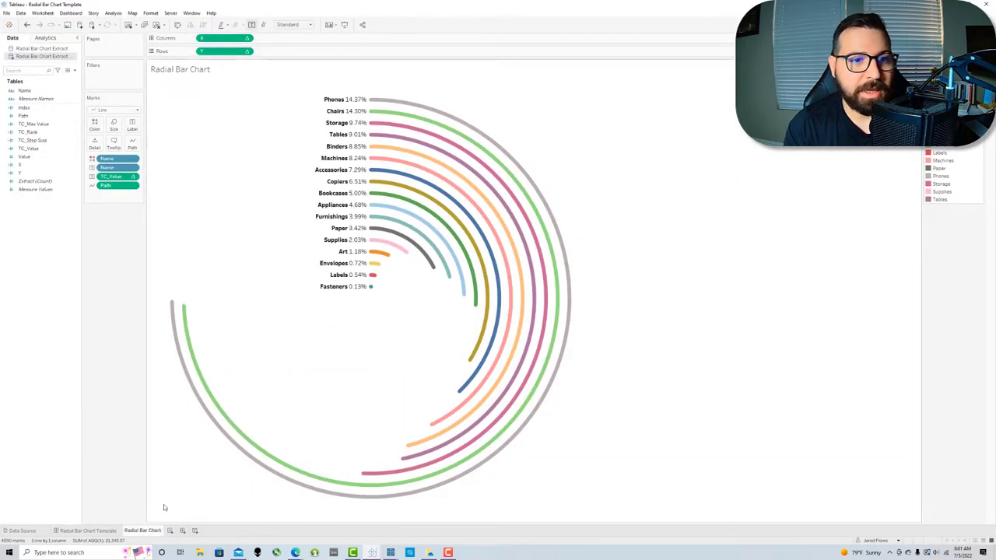
click(22, 13)
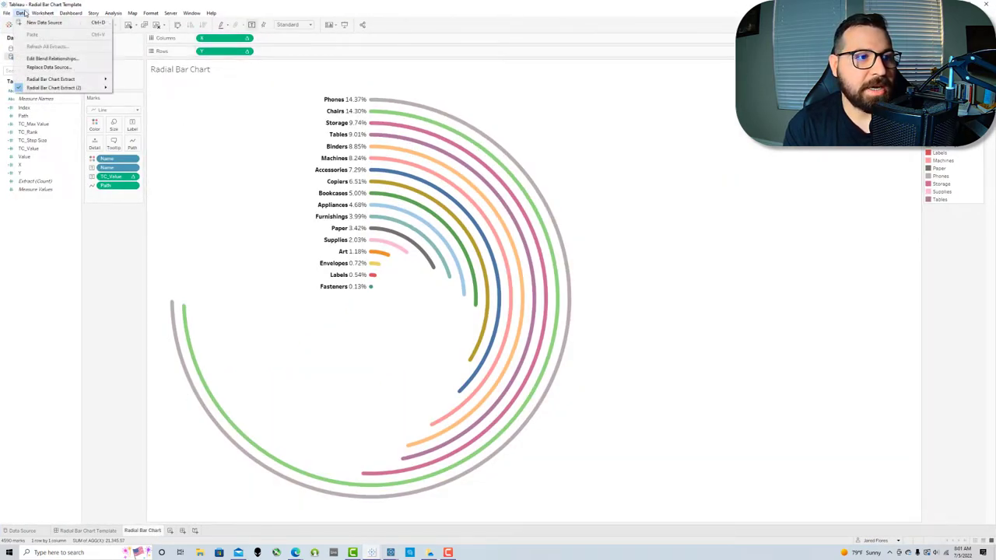
click(44, 22)
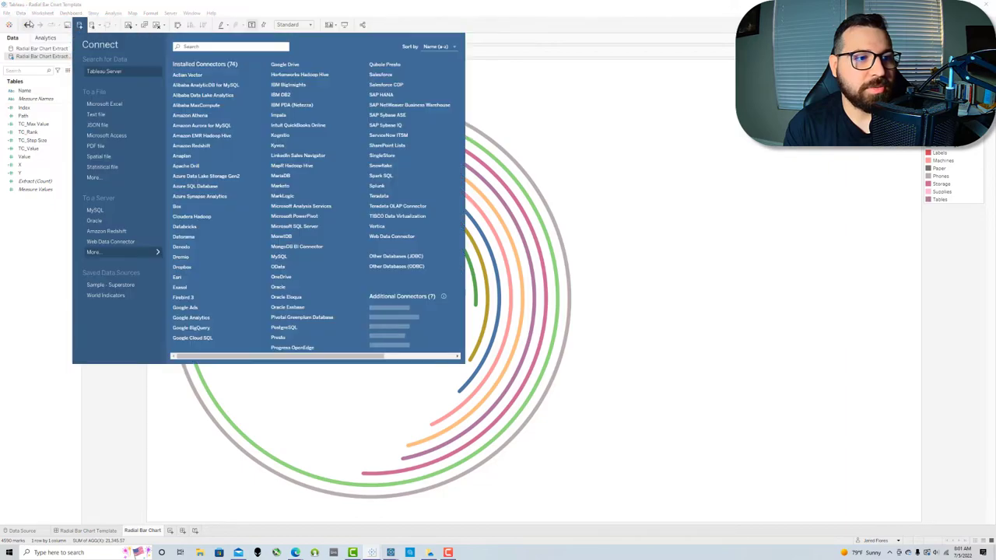
click(107, 176)
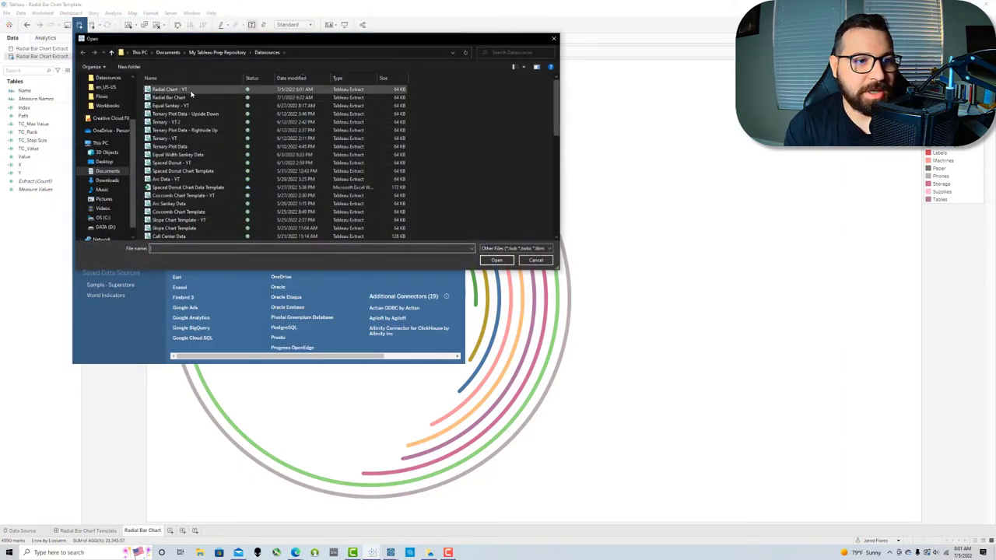
click(190, 91)
click(495, 260)
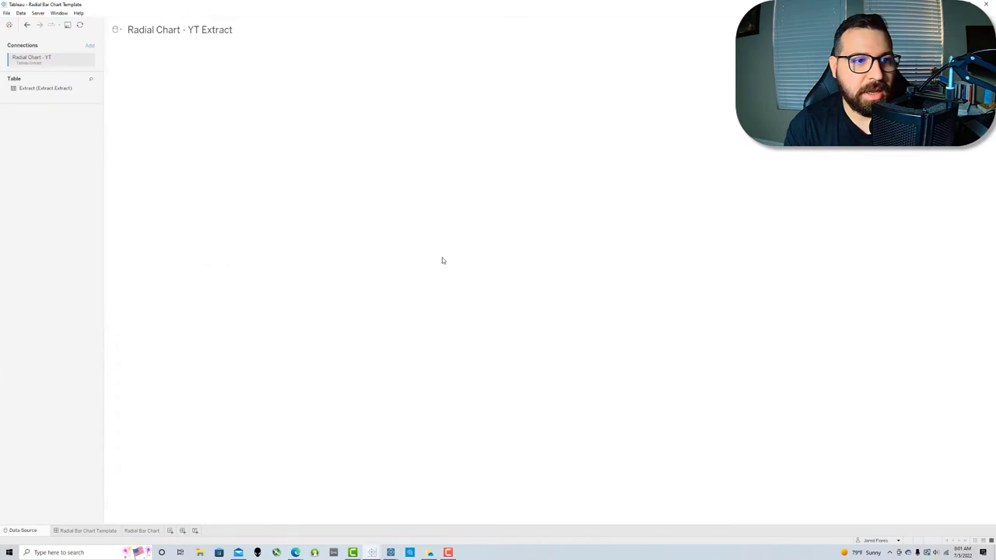
Step: Replace the Radial Bar Chart's data source with the Radial Chart - YT Extract
click(143, 532)
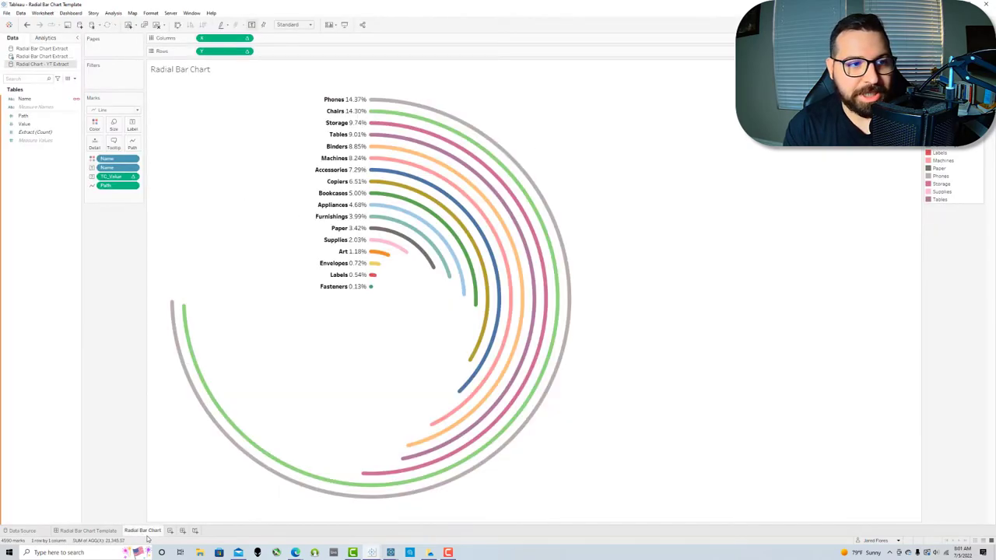
click(20, 14)
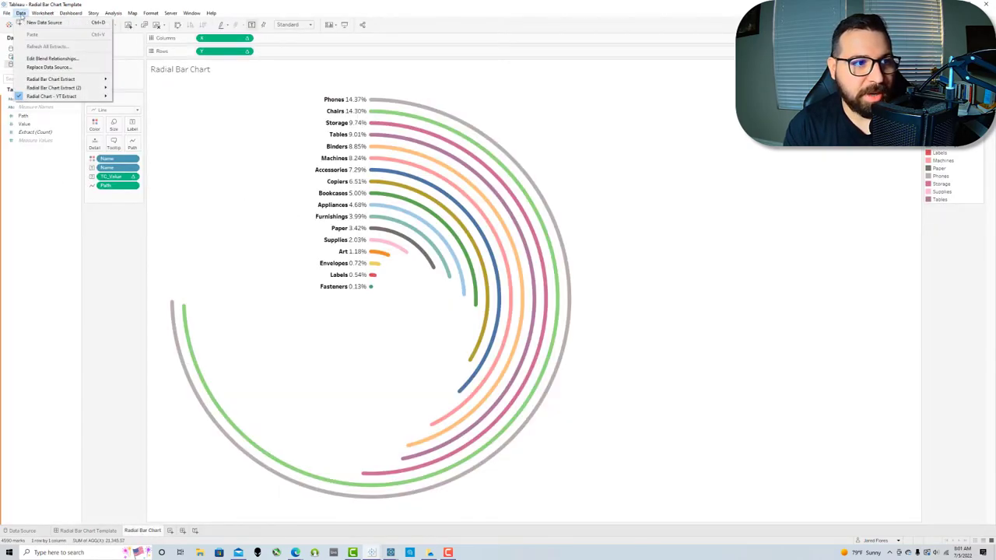
click(36, 67)
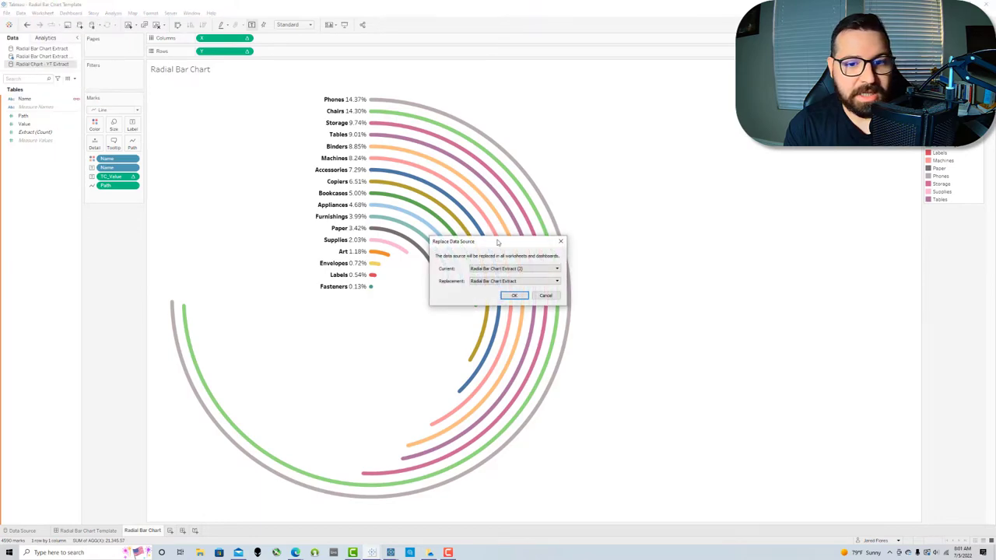
click(487, 281)
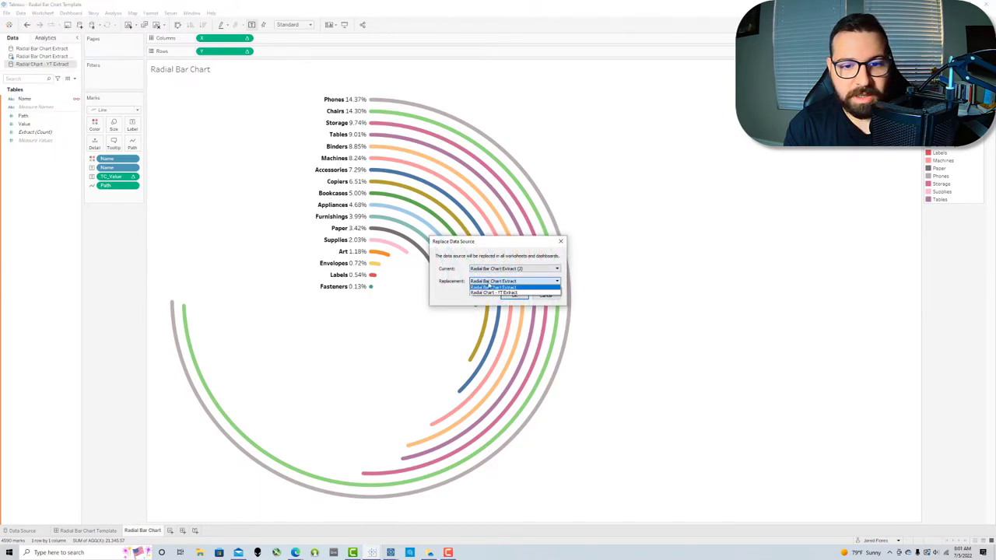
click(491, 294)
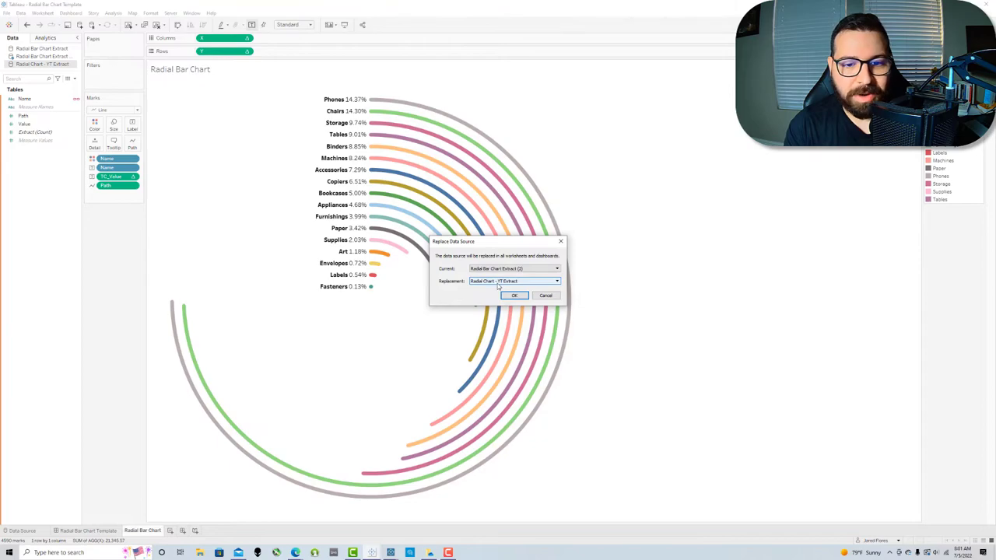
click(513, 295)
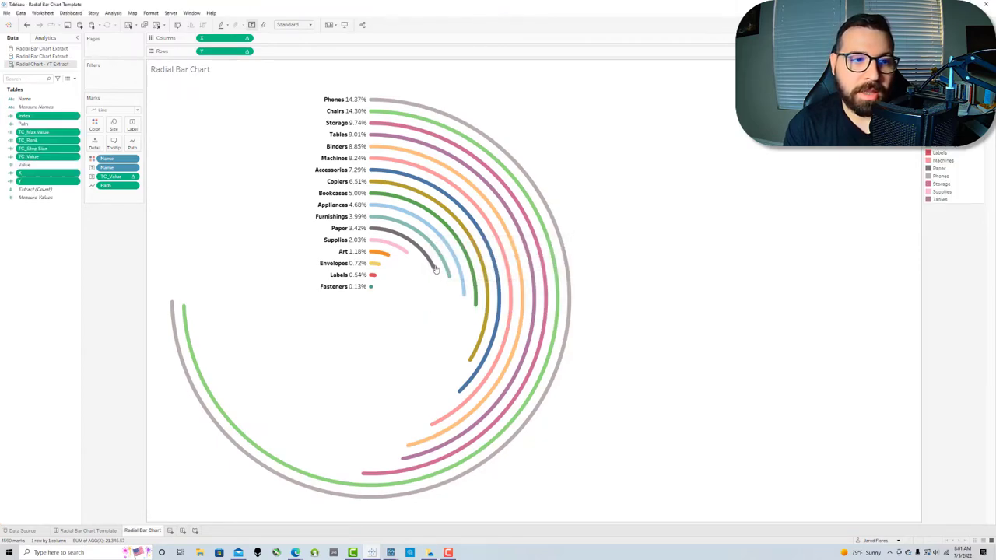